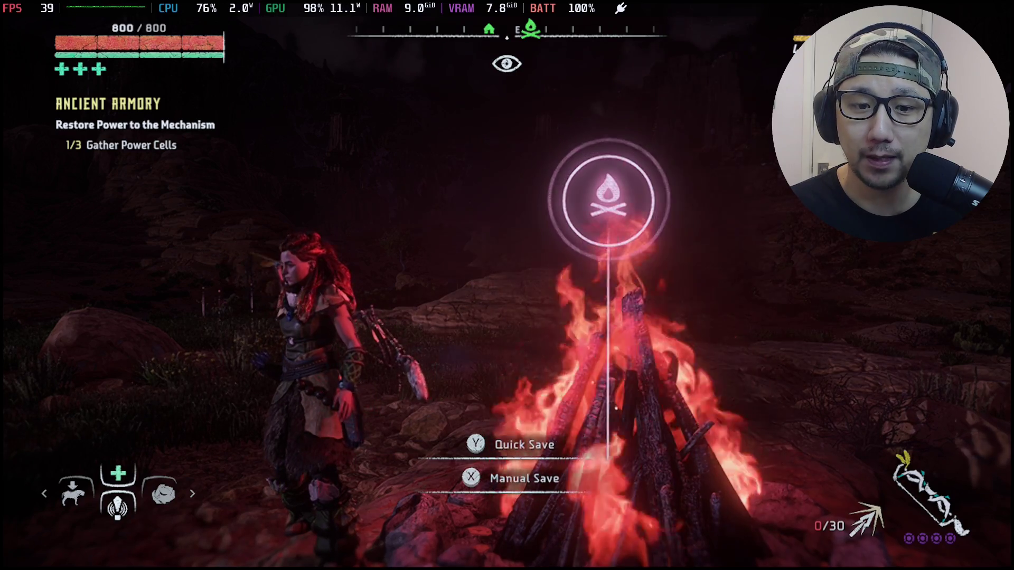
Step: Pause the game and open its Display settings
{"action": "key", "text": "Escape"}
{"action": "key", "text": "Up"}
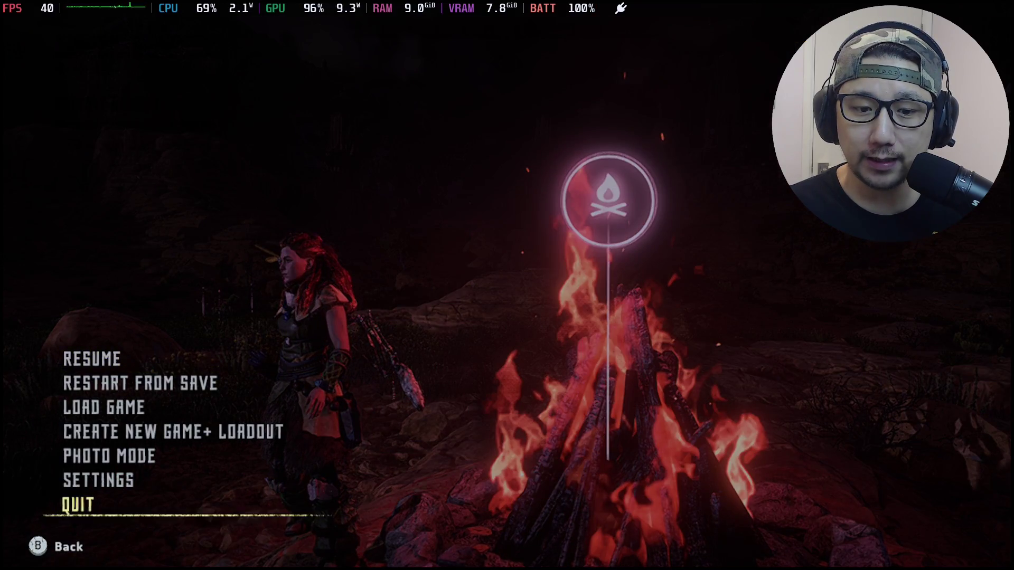
{"action": "key", "text": "Up"}
{"action": "key", "text": "Return"}
{"action": "key", "text": "e"}
{"action": "key", "text": "e"}
{"action": "key", "text": "e"}
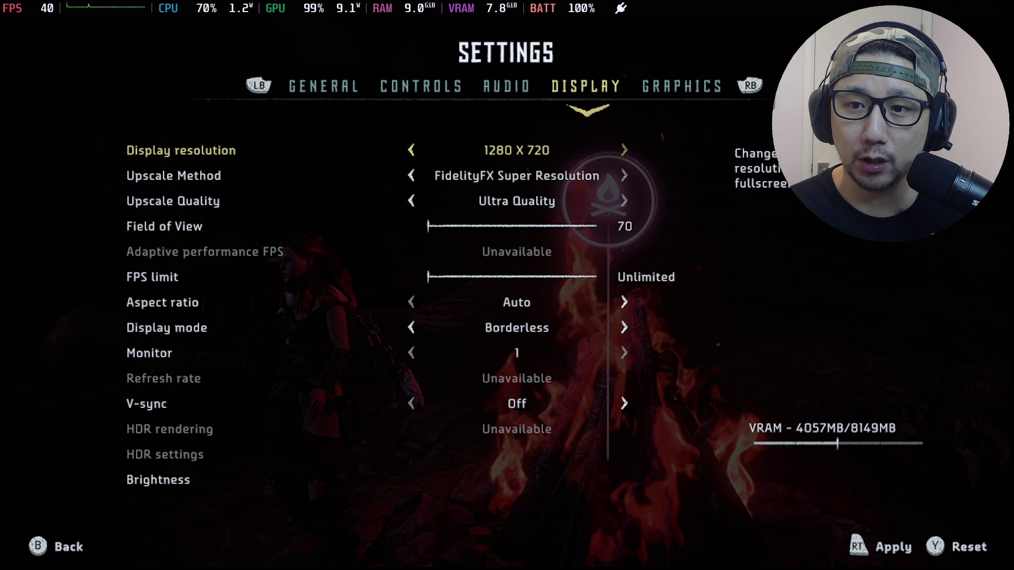
Step: Review the display options from upscale method to V-sync and the graphics quality settings, and return to the game
{"action": "key", "text": "Down"}
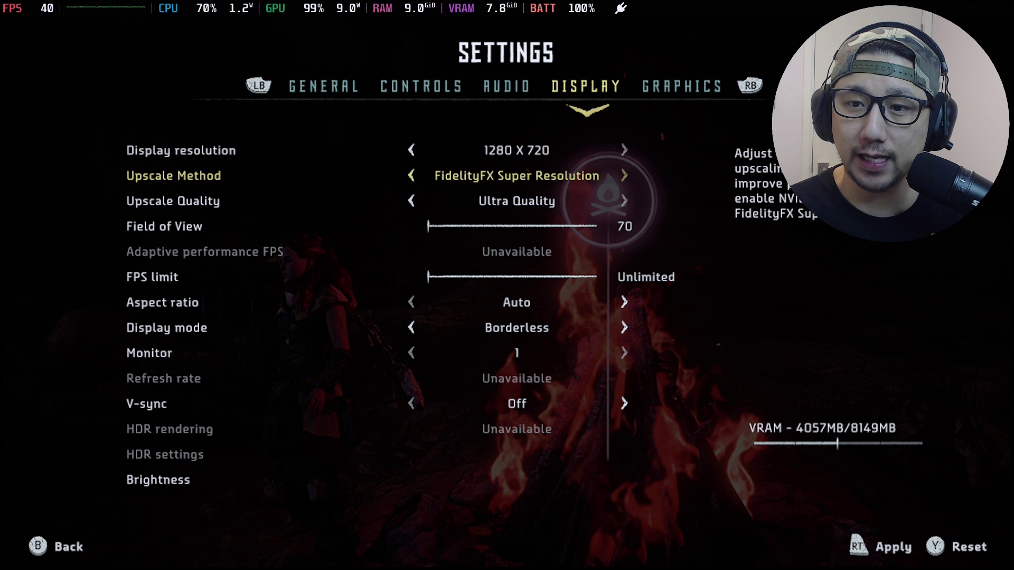
{"action": "key", "text": "Down"}
{"action": "key", "text": "Down"}
{"action": "key", "text": "Down"}
{"action": "key", "text": "Down"}
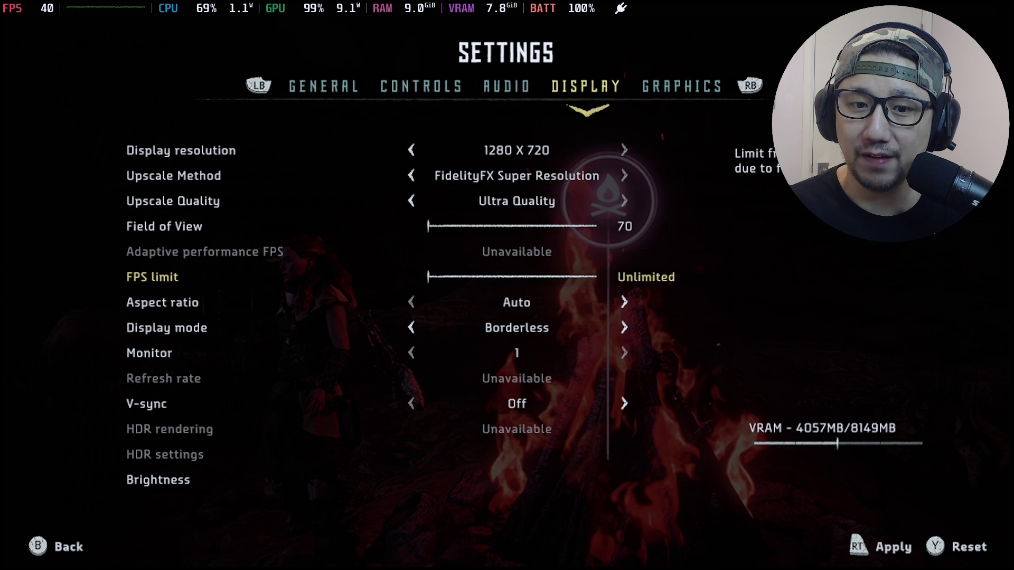
{"action": "key", "text": "Down"}
{"action": "key", "text": "Down"}
{"action": "key", "text": "Down"}
{"action": "key", "text": "Down"}
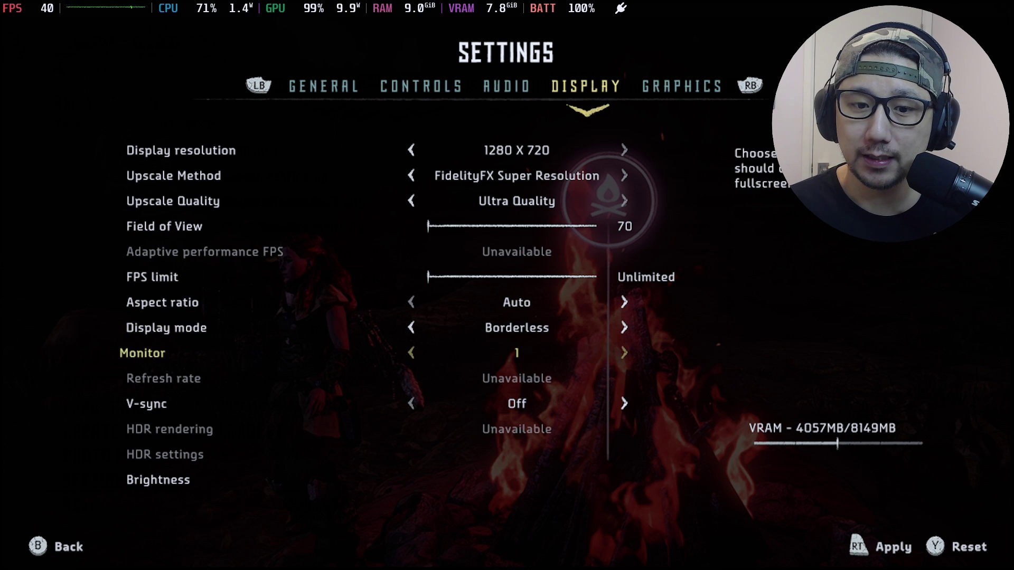
{"action": "key", "text": "Down"}
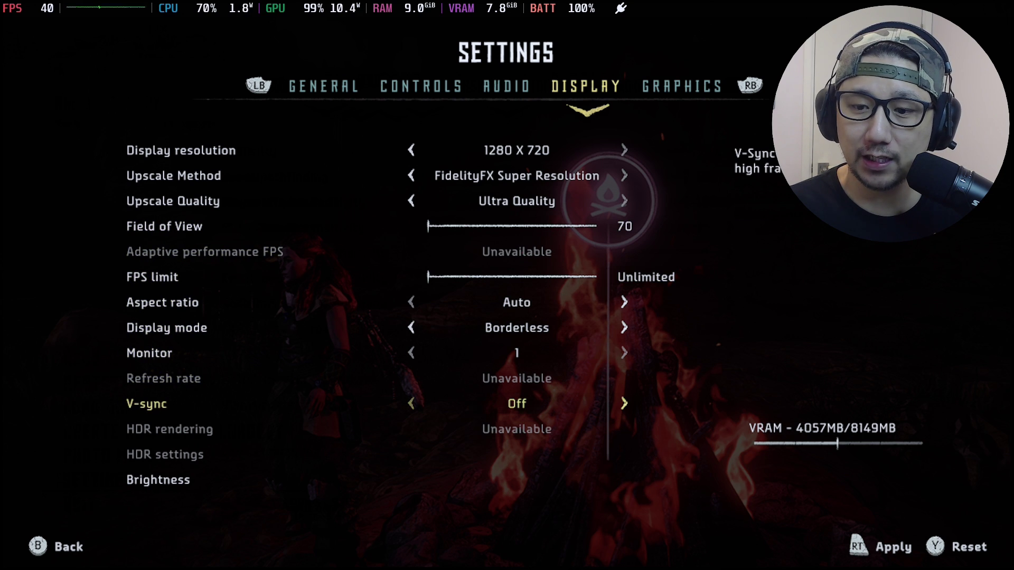
{"action": "key", "text": "e"}
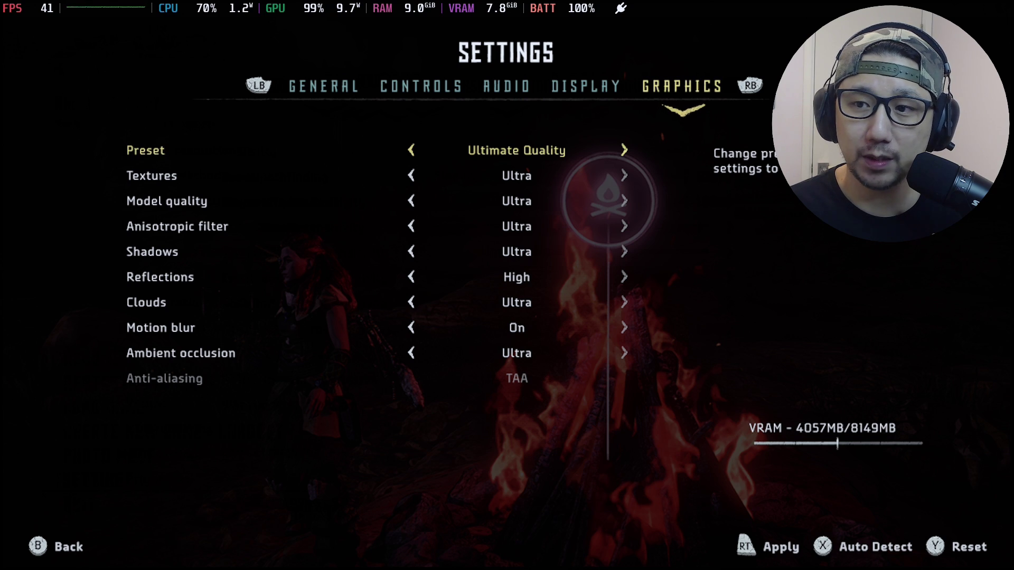
{"action": "key", "text": "Escape"}
{"action": "key", "text": "Escape"}
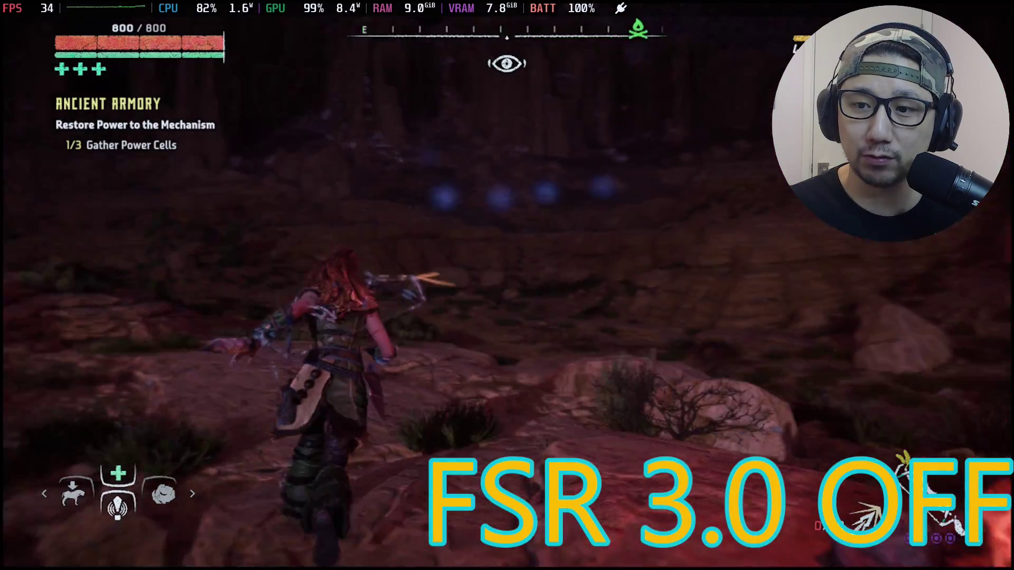
Step: Run the character across the rocky terrain around the campfire to check in-game performance
{"action": "key", "text": "w"}
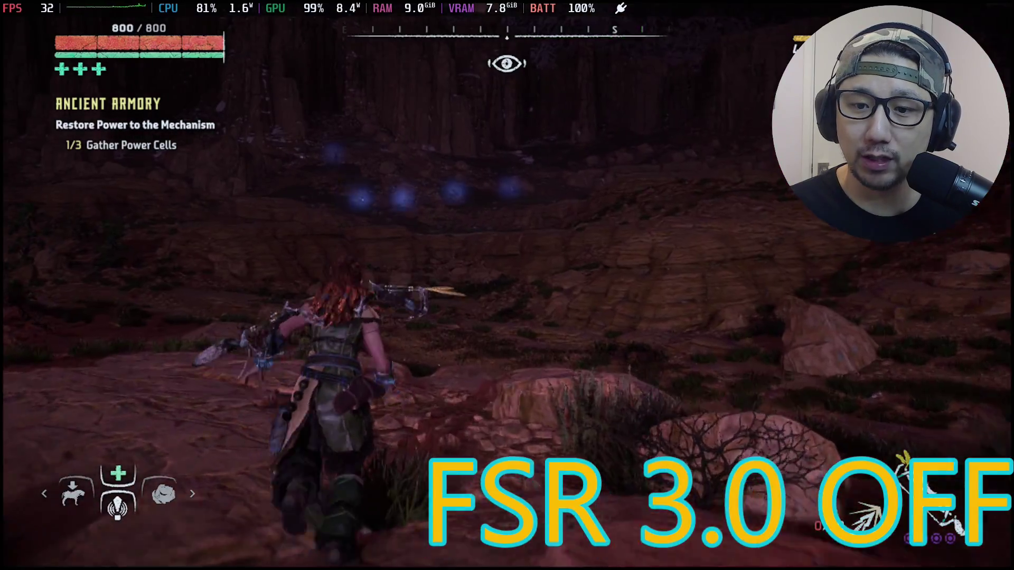
{"action": "key", "text": "w"}
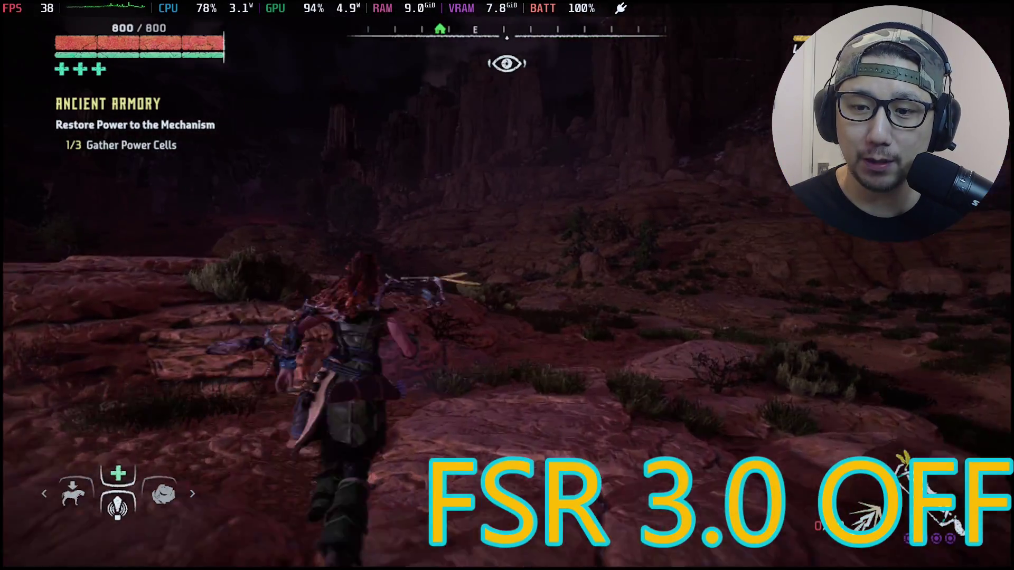
{"action": "key", "text": "w"}
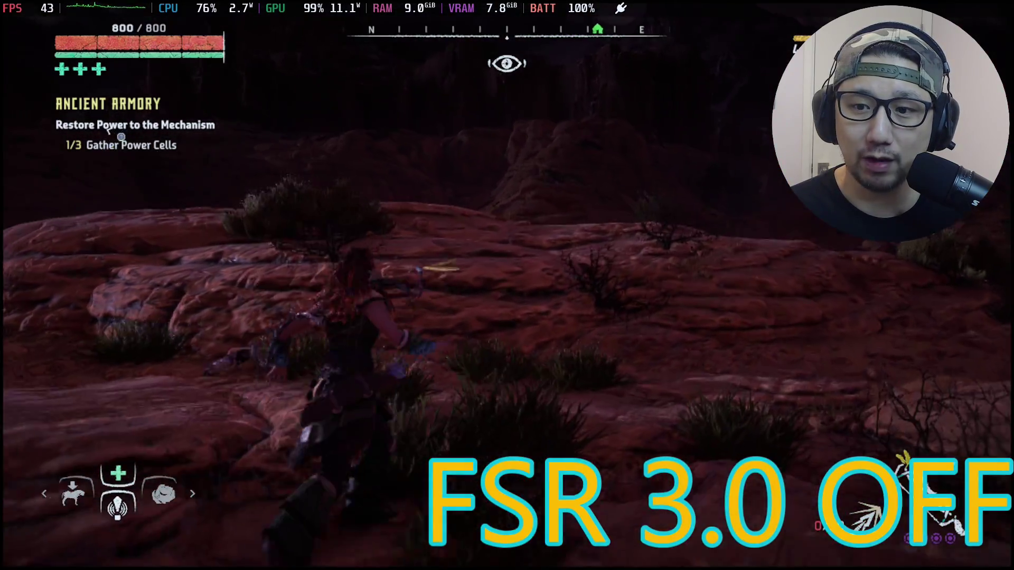
{"action": "key", "text": "w"}
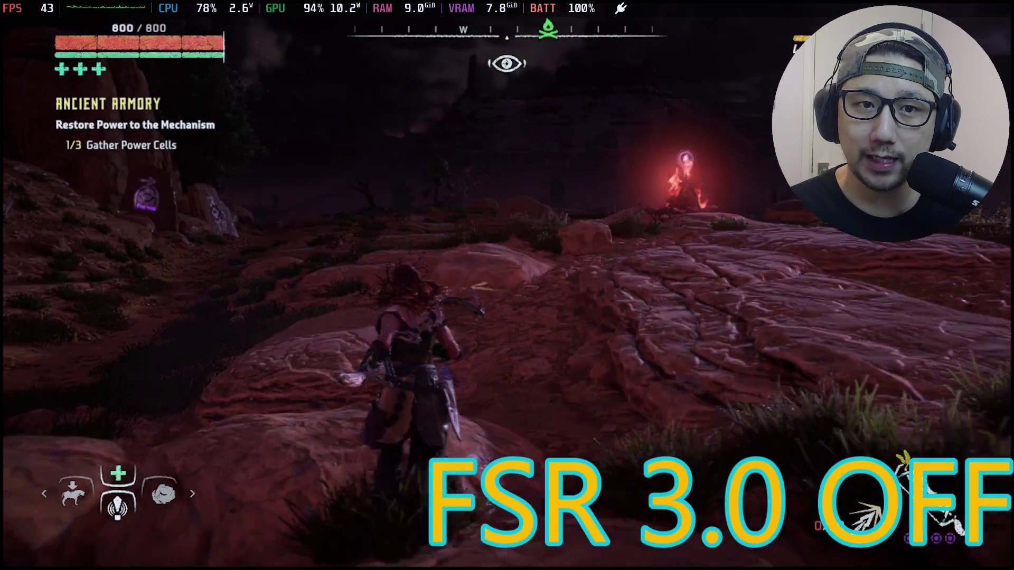
{"action": "key", "text": "w"}
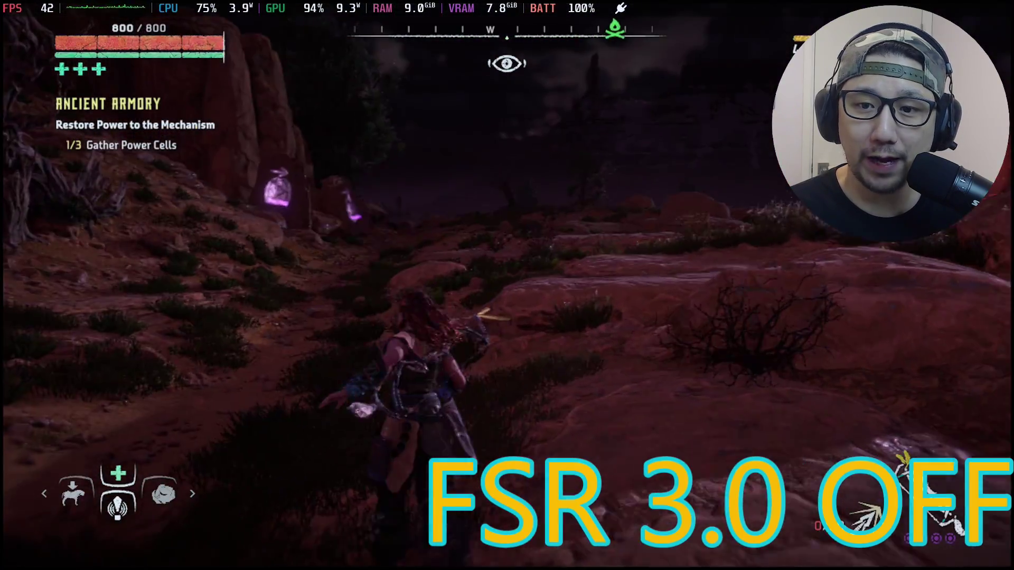
{"action": "key", "text": "w"}
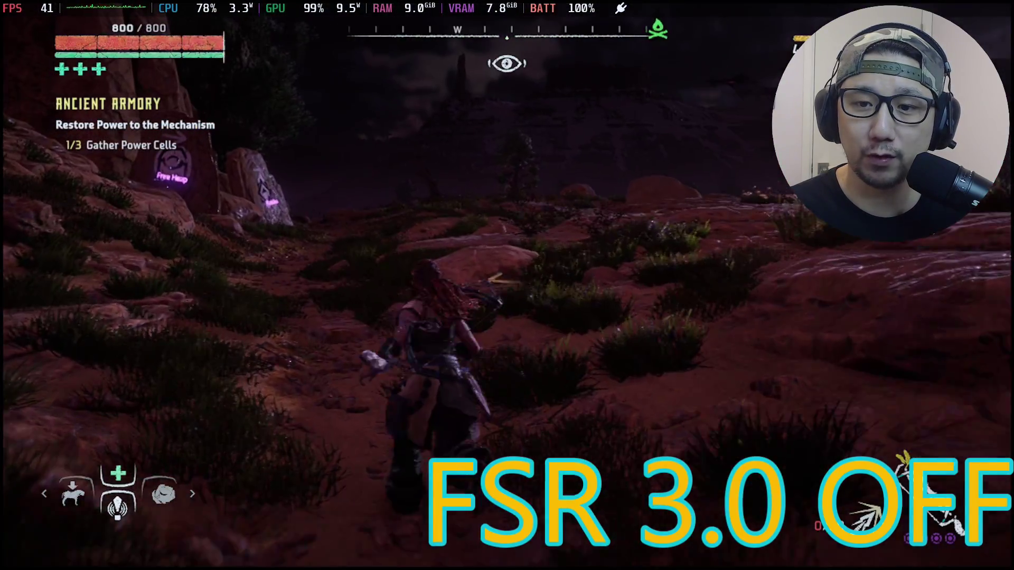
{"action": "key", "text": "w"}
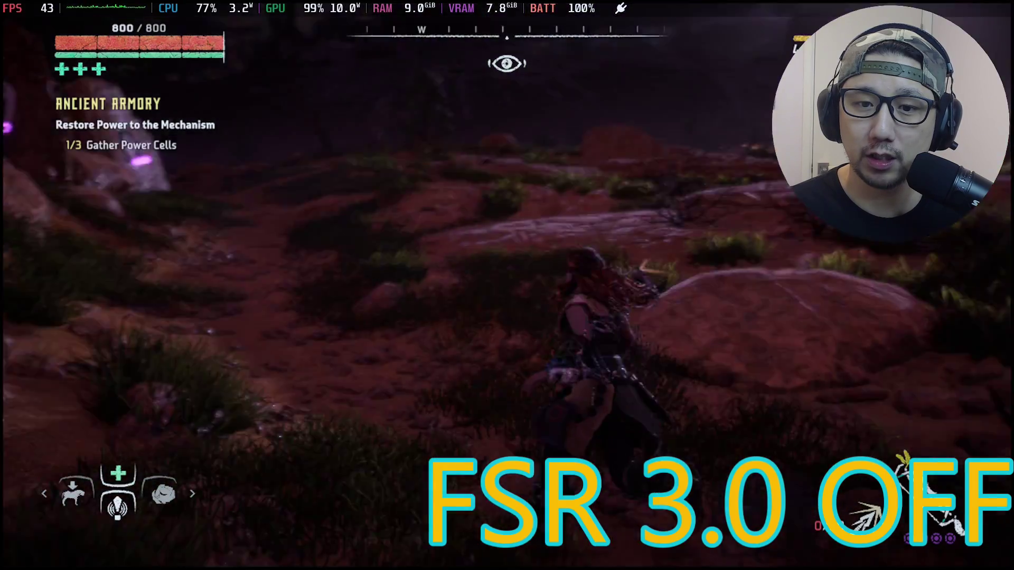
{"action": "key", "text": "w"}
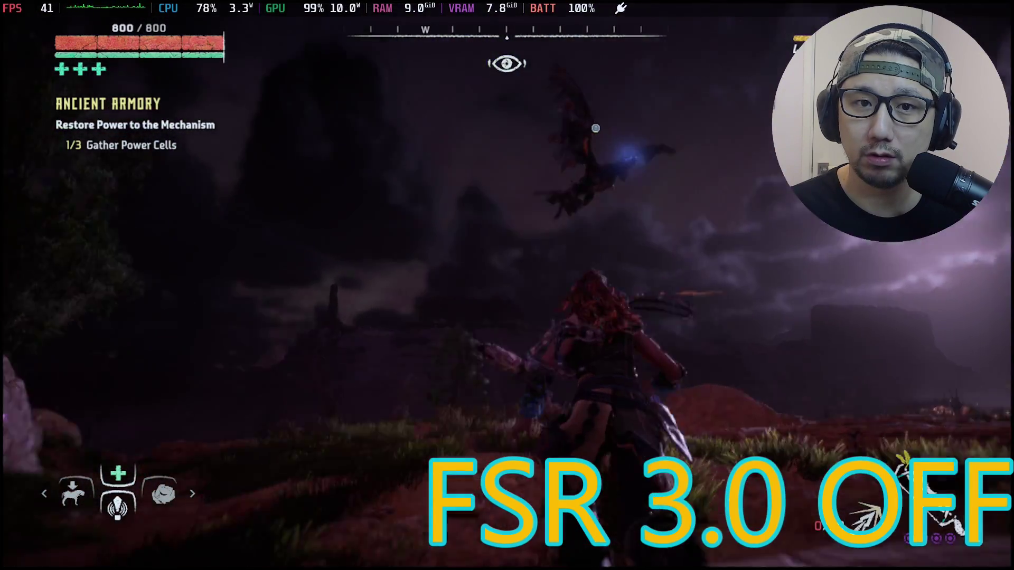
{"action": "key", "text": "space"}
{"action": "key", "text": "w"}
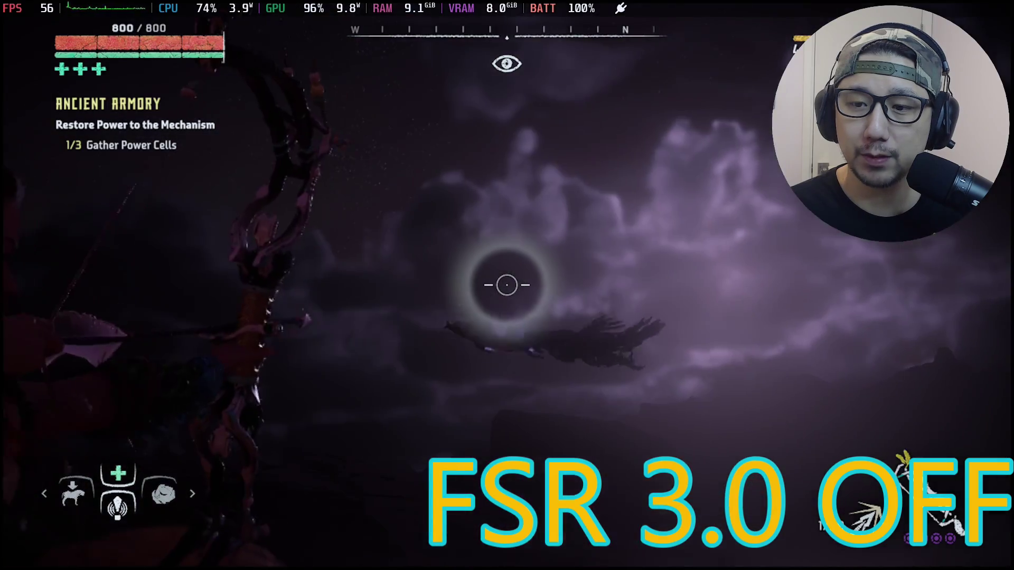
Step: Aim the bow and shoot arrows at the flying machine to check performance in combat
{"action": "right_click", "coordinate": [507, 286]}
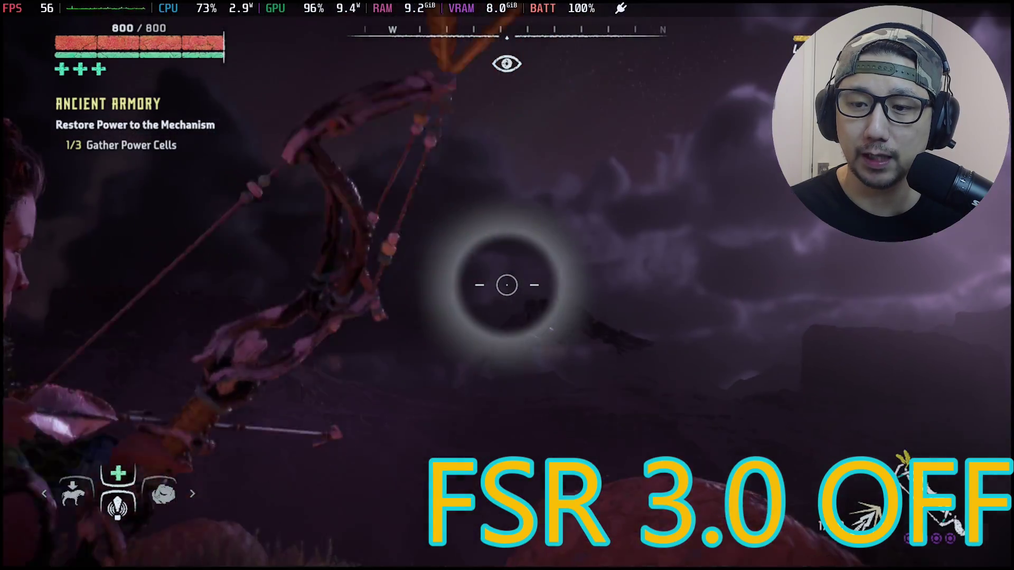
{"action": "left_click", "coordinate": [508, 285]}
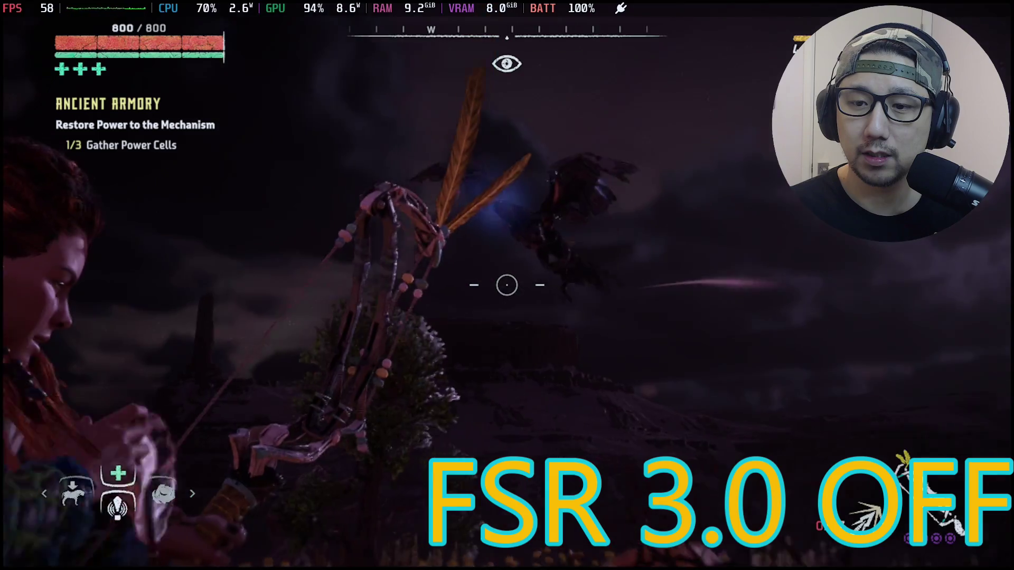
{"action": "left_click", "coordinate": [508, 285]}
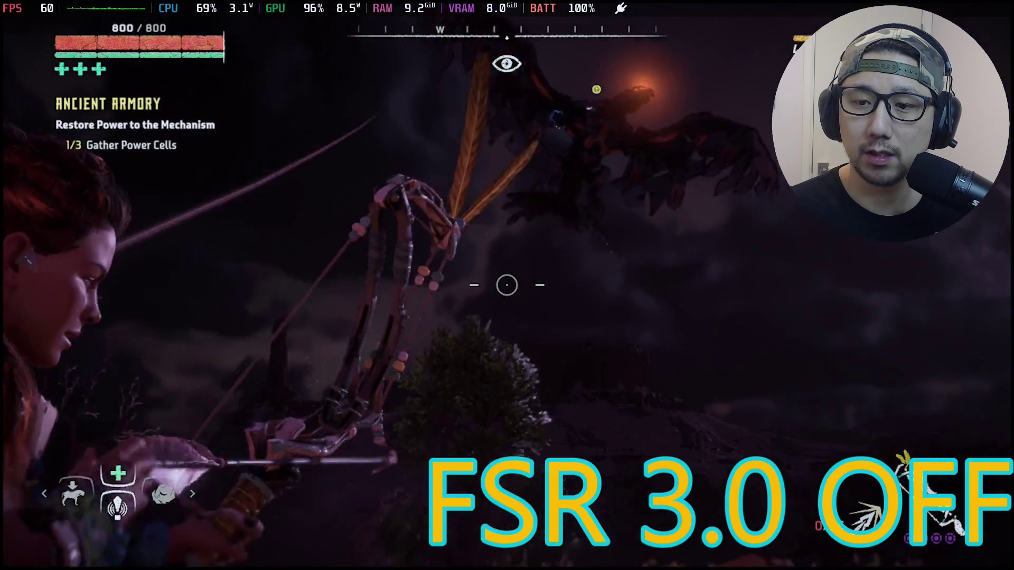
{"action": "left_click", "coordinate": [507, 285]}
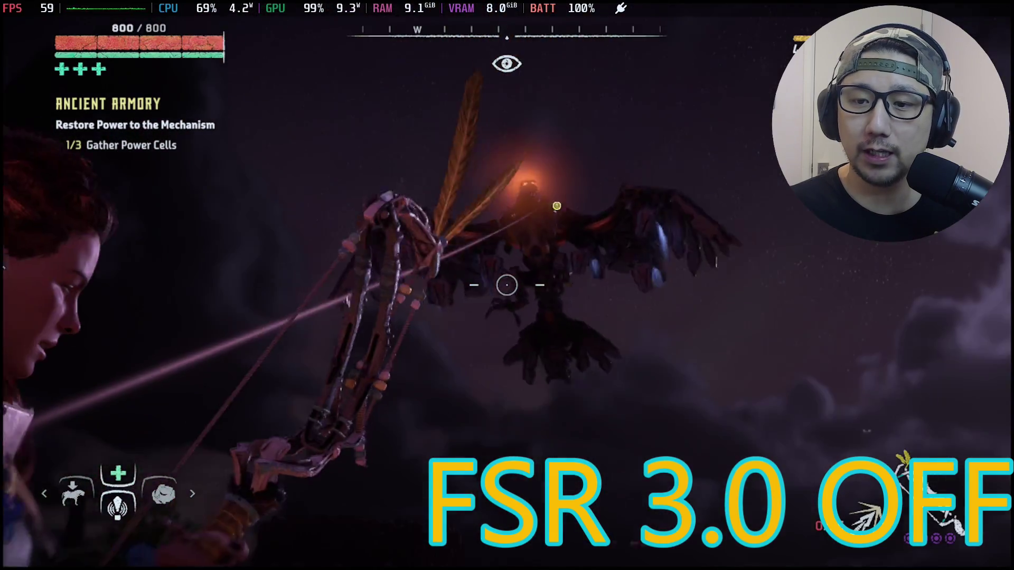
{"action": "left_click", "coordinate": [507, 286]}
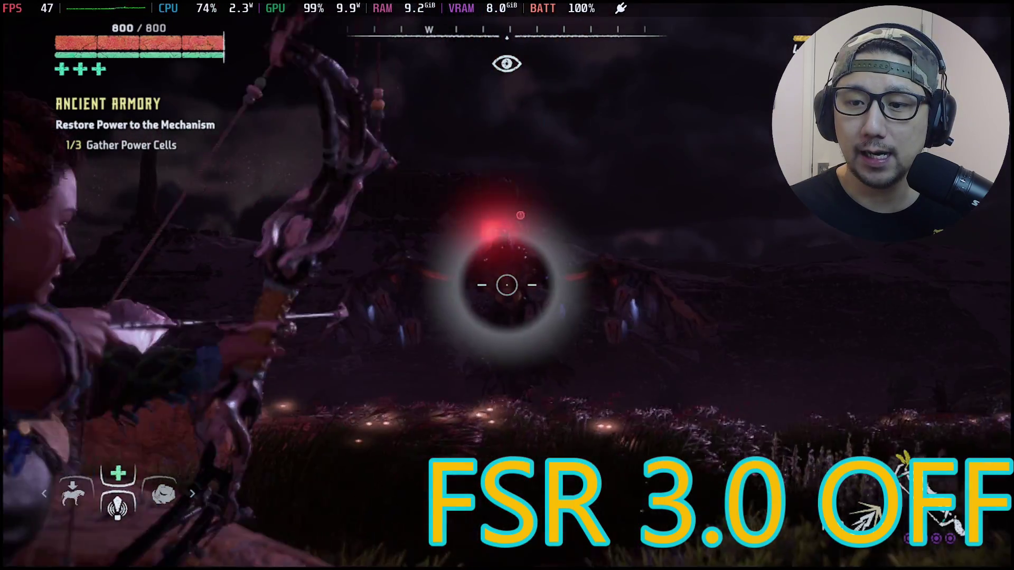
{"action": "left_click", "coordinate": [507, 286]}
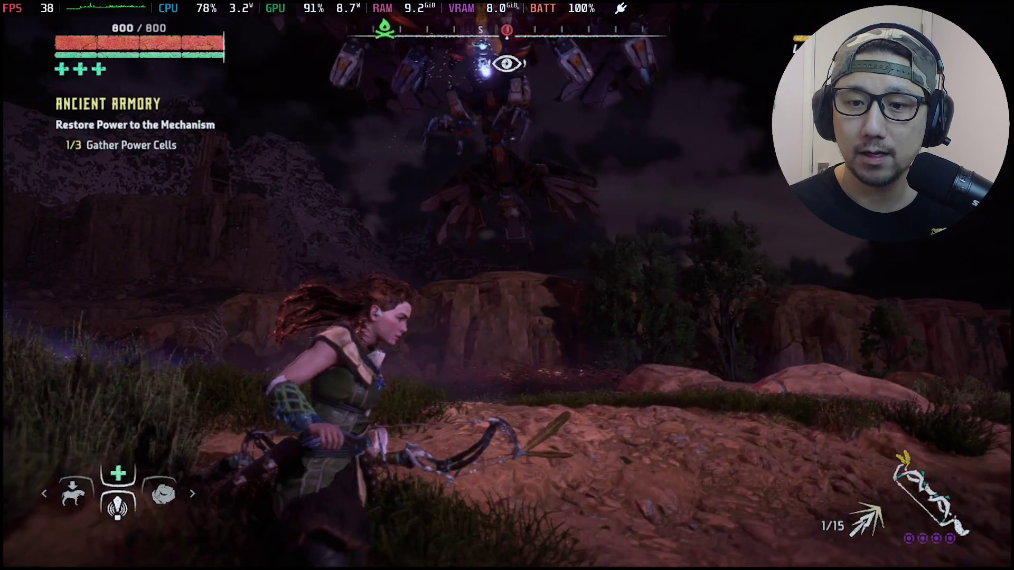
Step: Pause the game and check its graphics quality settings
{"action": "key", "text": "Escape"}
{"action": "key", "text": "Down"}
{"action": "key", "text": "Down"}
{"action": "key", "text": "Down"}
{"action": "key", "text": "Down"}
{"action": "key", "text": "Down"}
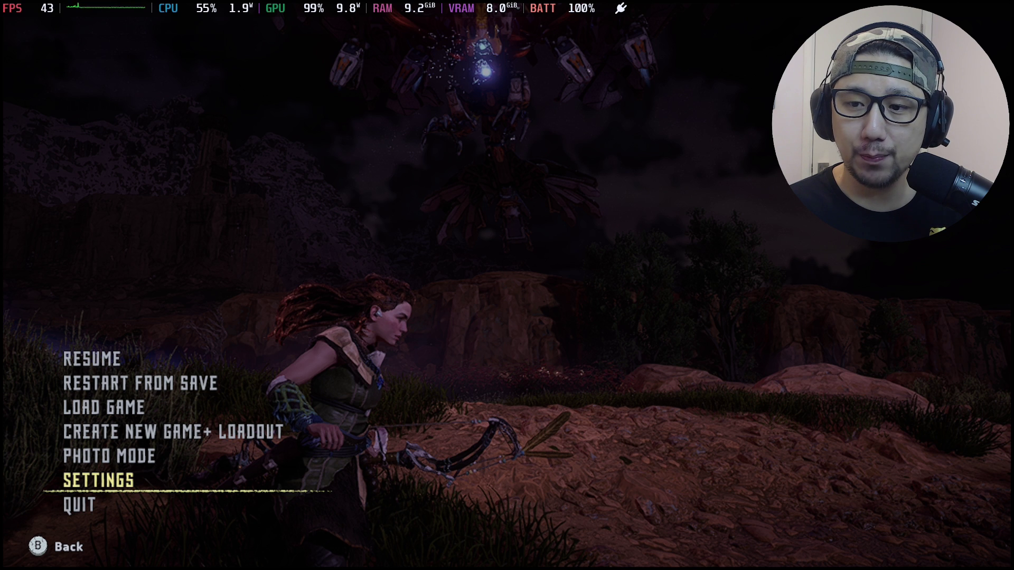
{"action": "key", "text": "Return"}
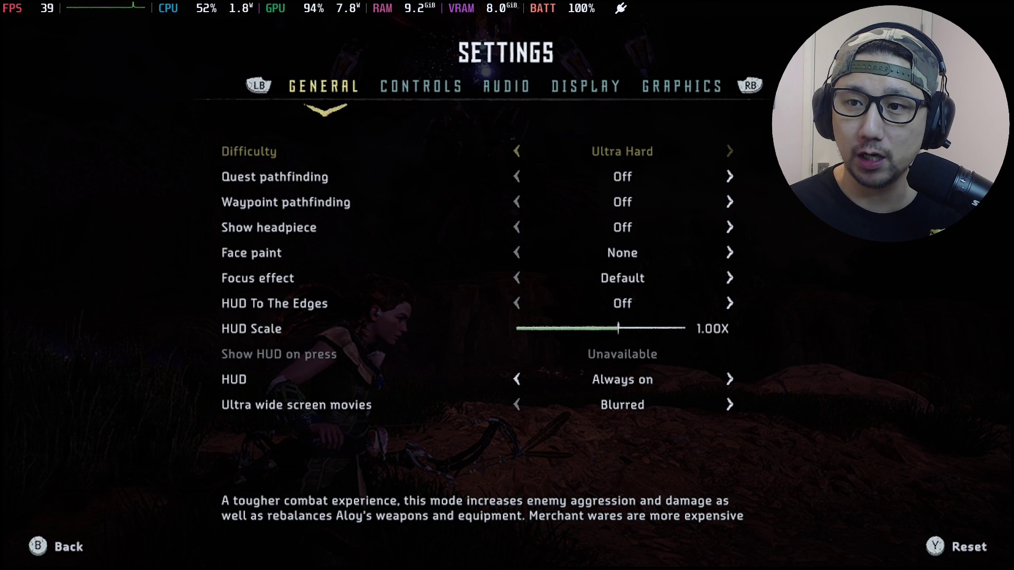
{"action": "key", "text": "e"}
{"action": "key", "text": "e"}
{"action": "key", "text": "e"}
{"action": "key", "text": "e"}
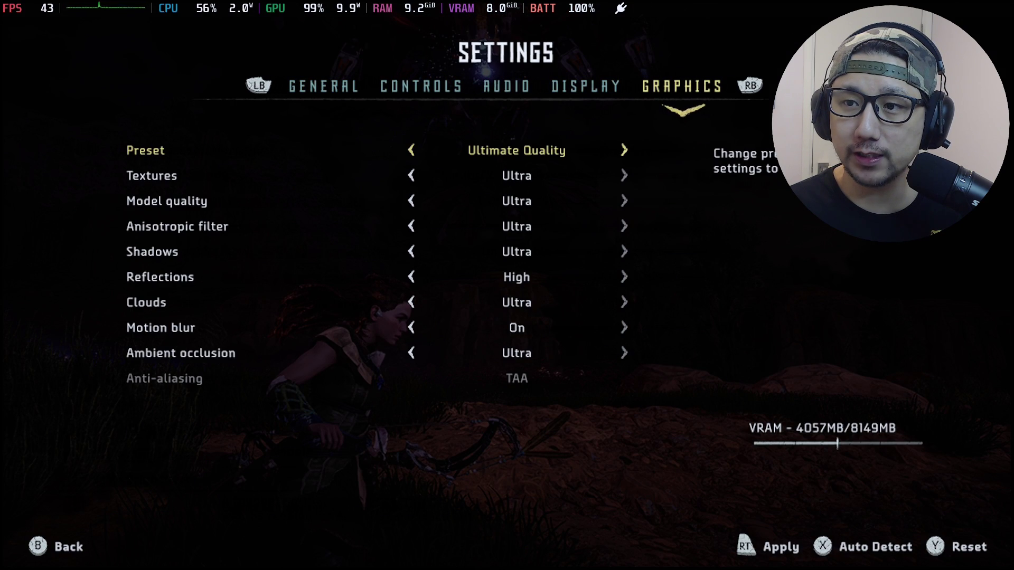
Step: Set the display's upscale method to Off, apply the change and leave the settings
{"action": "key", "text": "q"}
{"action": "key", "text": "Down"}
{"action": "key", "text": "Left"}
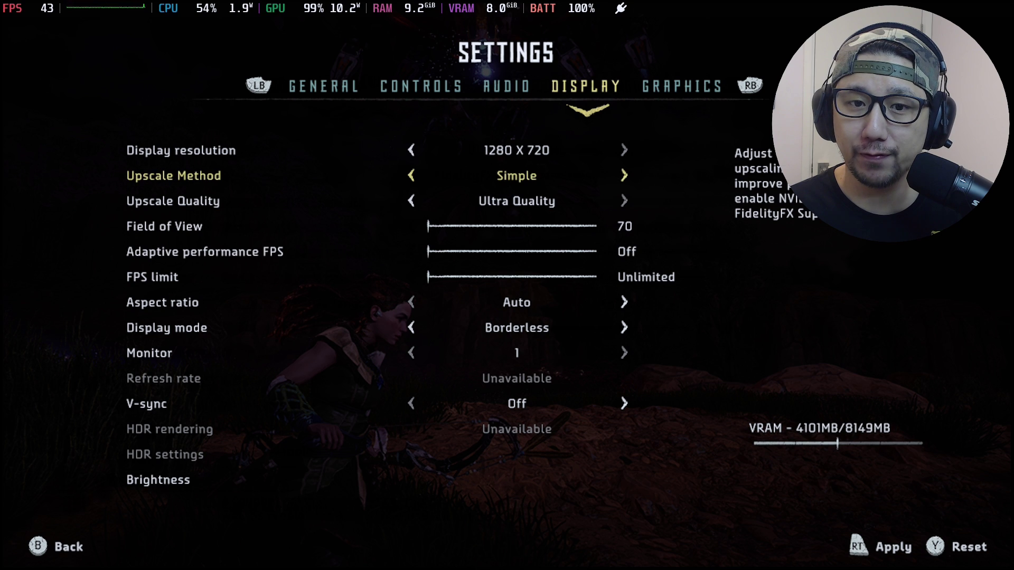
{"action": "key", "text": "Left"}
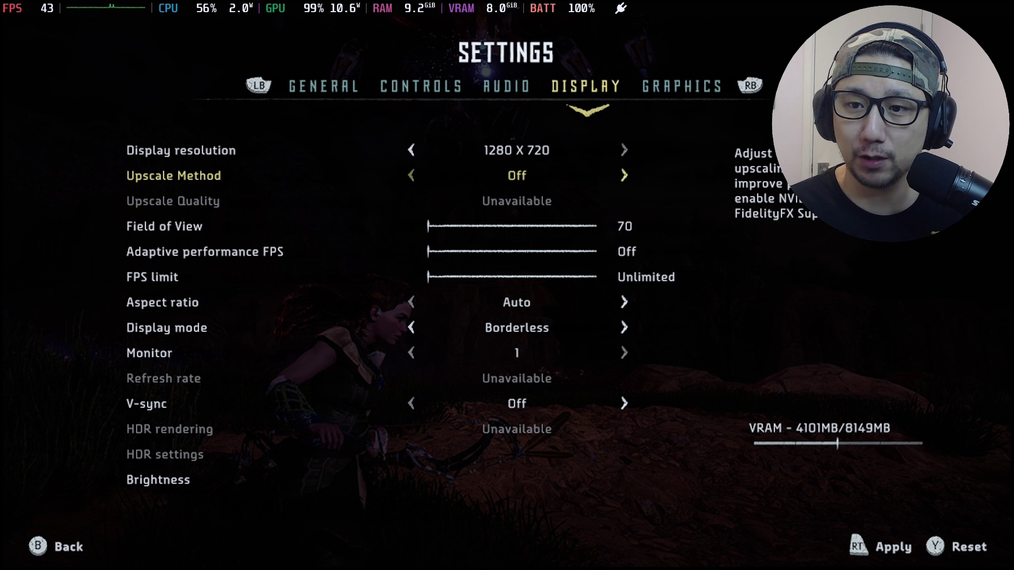
{"action": "key", "text": "space"}
{"action": "key", "text": "Return"}
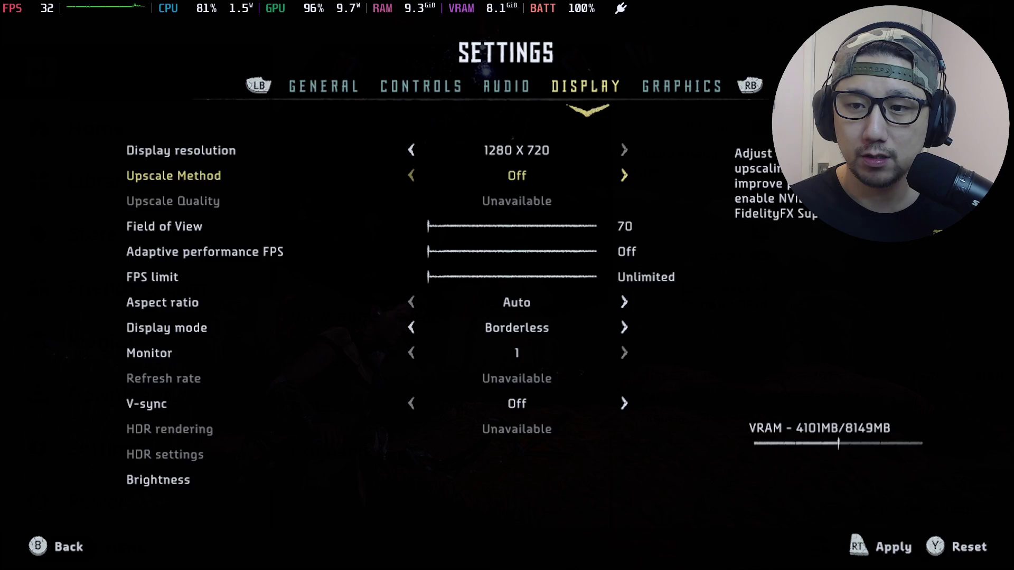
{"action": "key", "text": "Escape"}
{"action": "key", "text": "Escape"}
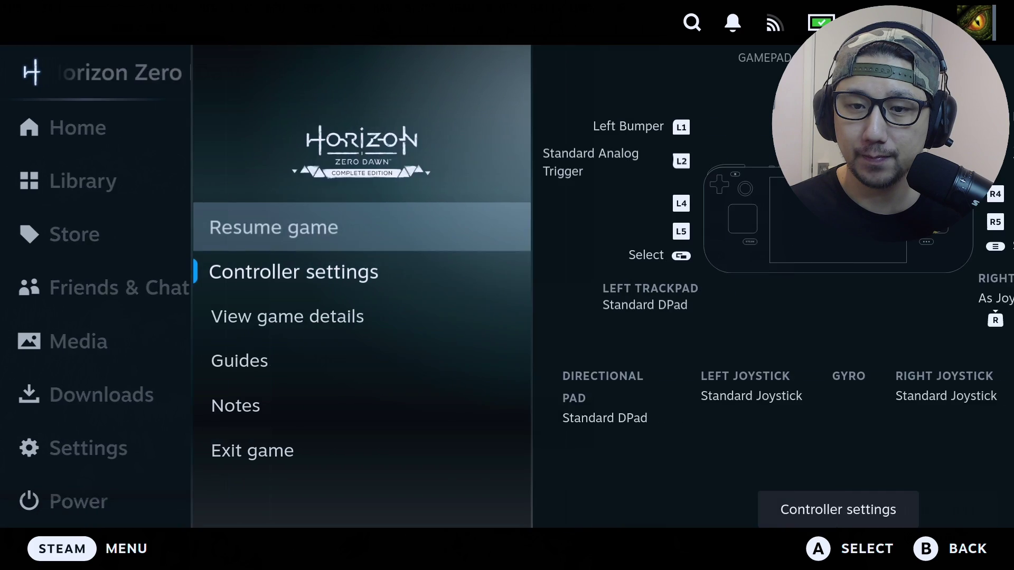
{"action": "key", "text": "Down"}
{"action": "key", "text": "Down"}
{"action": "key", "text": "Down"}
{"action": "key", "text": "Down"}
{"action": "key", "text": "Down"}
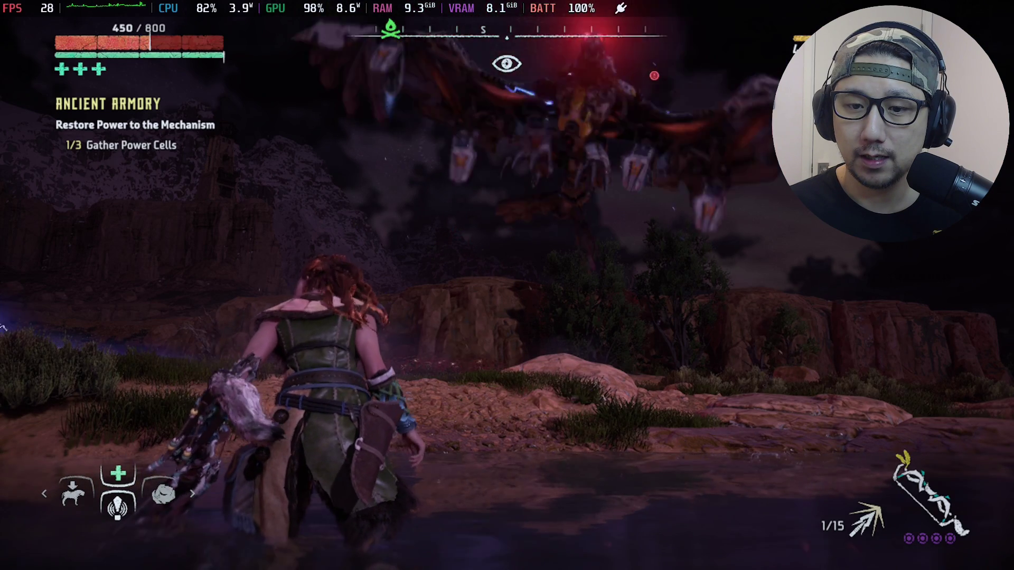
Step: Quit the current game session and exit the game completely, confirming both prompts
{"action": "key", "text": "Escape"}
{"action": "key", "text": "Up"}
{"action": "key", "text": "Return"}
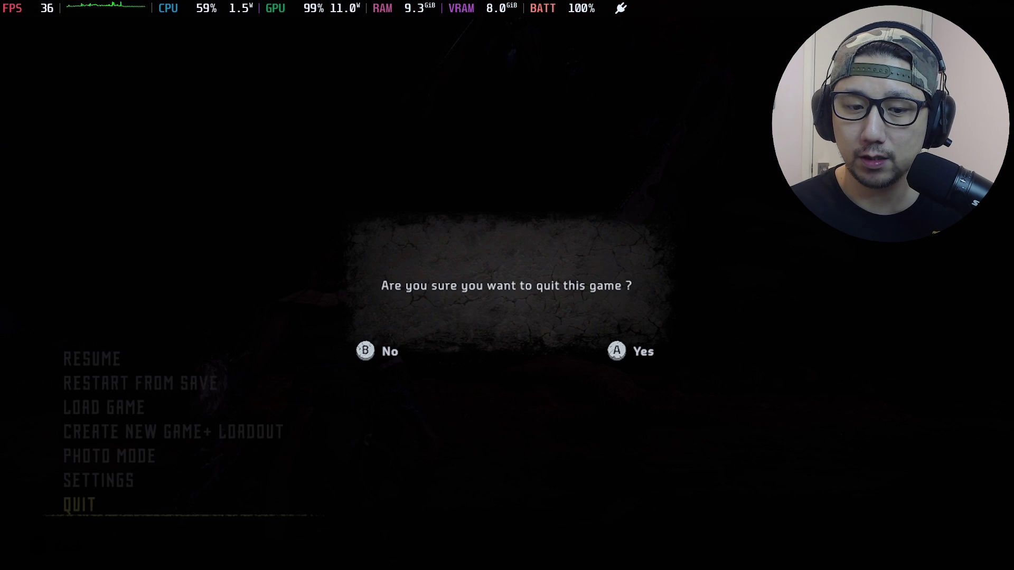
{"action": "key", "text": "Return"}
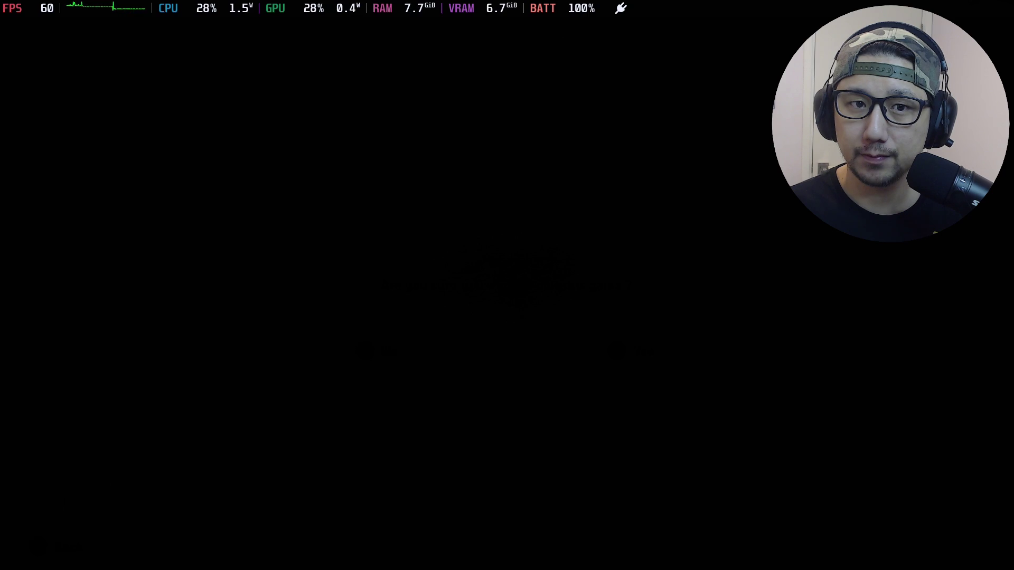
{"action": "key", "text": "Up"}
{"action": "key", "text": "Return"}
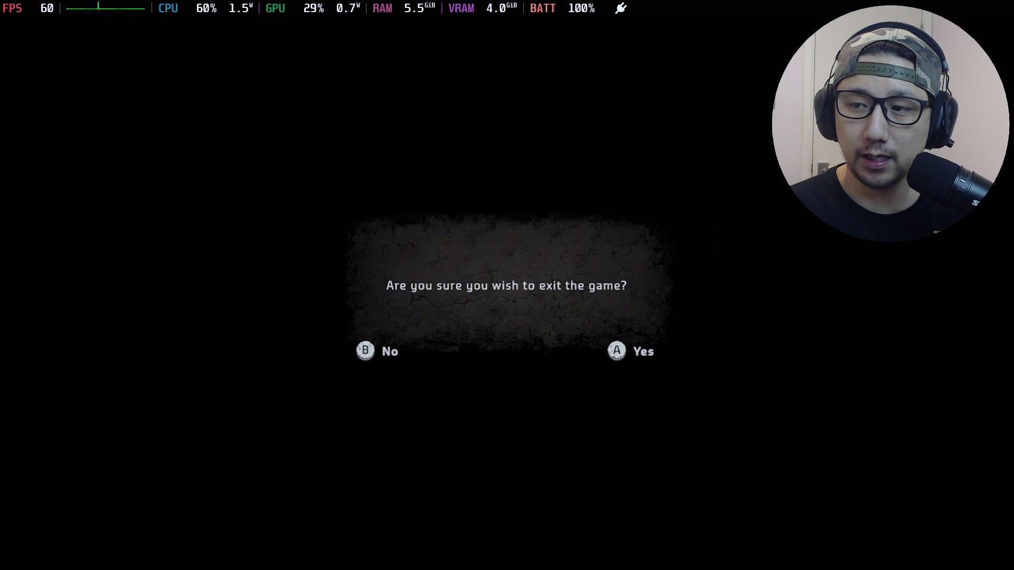
{"action": "key", "text": "Return"}
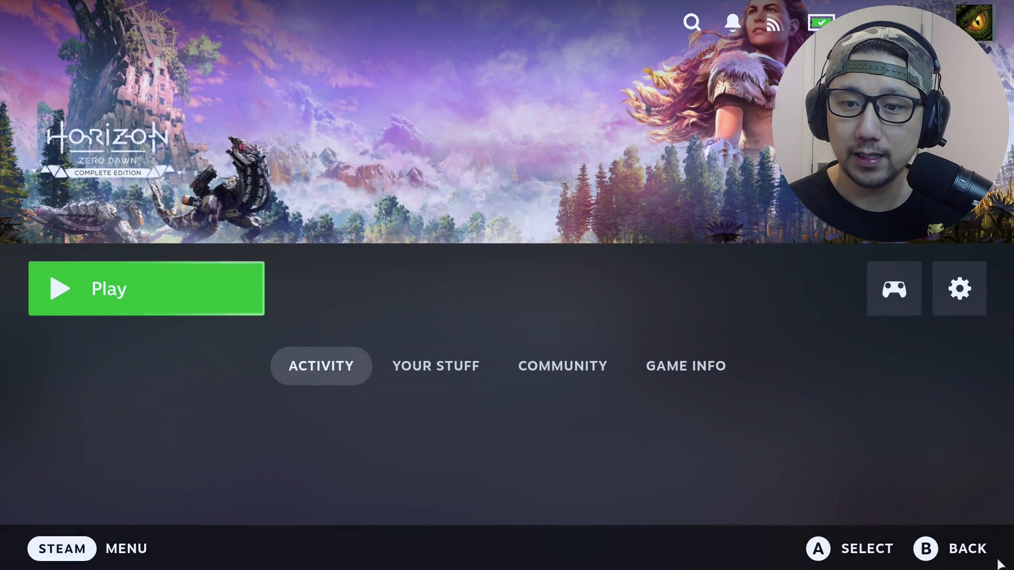
Step: Set Horizon Zero Dawn's launch options in its shortcut properties to WINEDLLOVERRIDES="winmm=n,b" %COMMAND%
{"action": "left_click", "coordinate": [946, 288]}
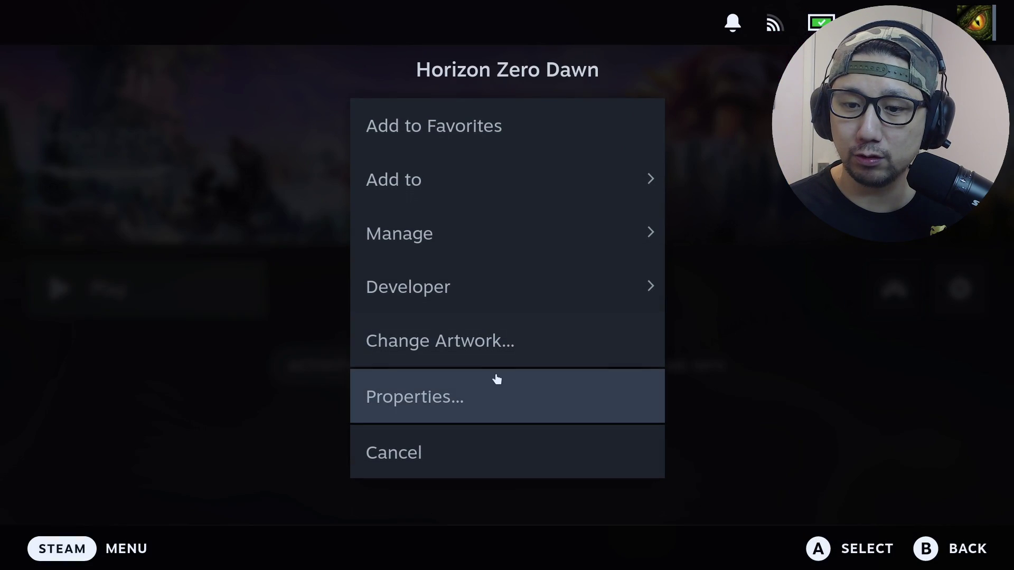
{"action": "left_click", "coordinate": [498, 382]}
{"action": "left_click", "coordinate": [518, 447]}
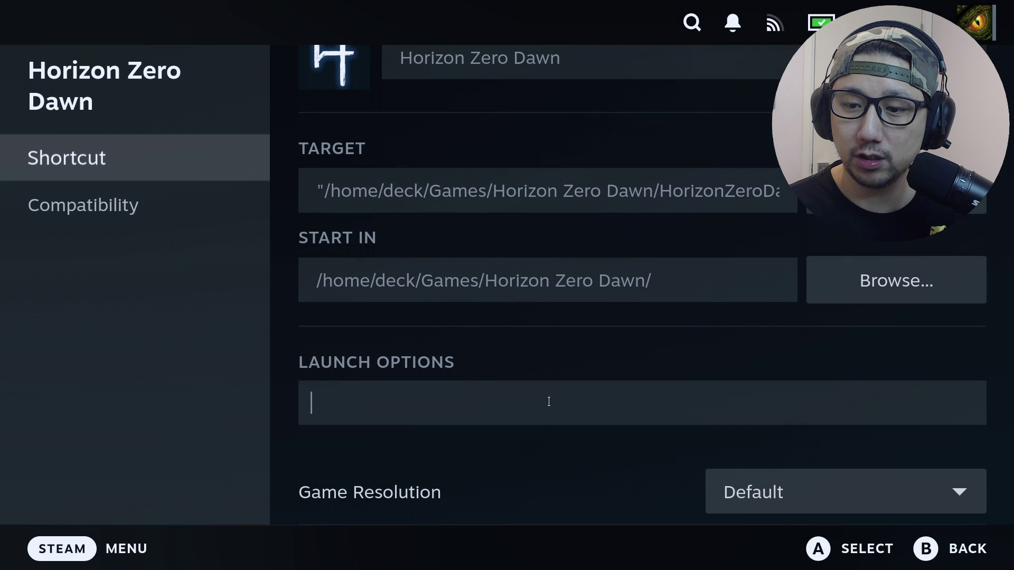
{"action": "type", "text": "WINEDLLOVERRIDES=\"winmm=n,b\" %COMMAND%"}
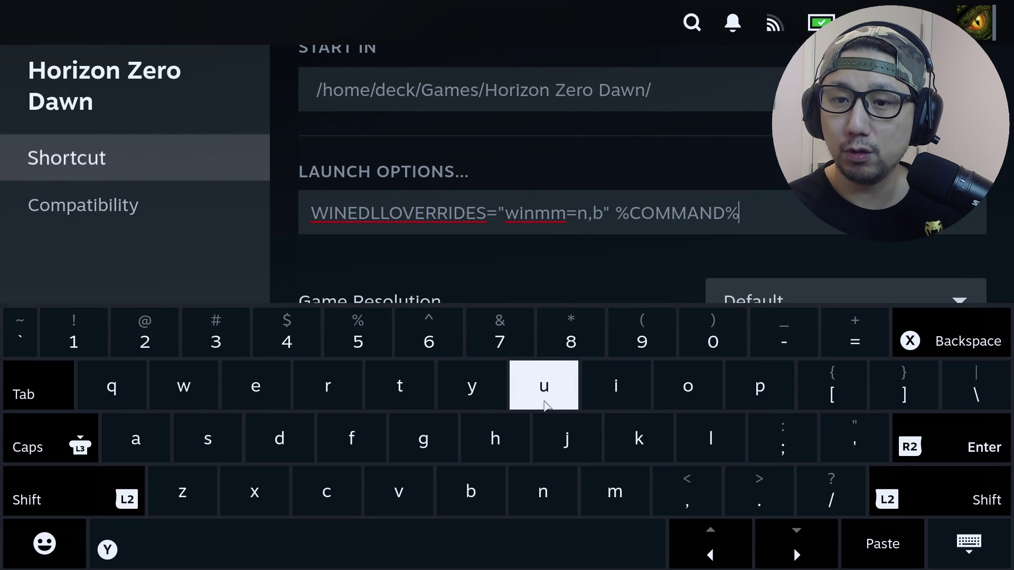
{"action": "key", "text": "Escape"}
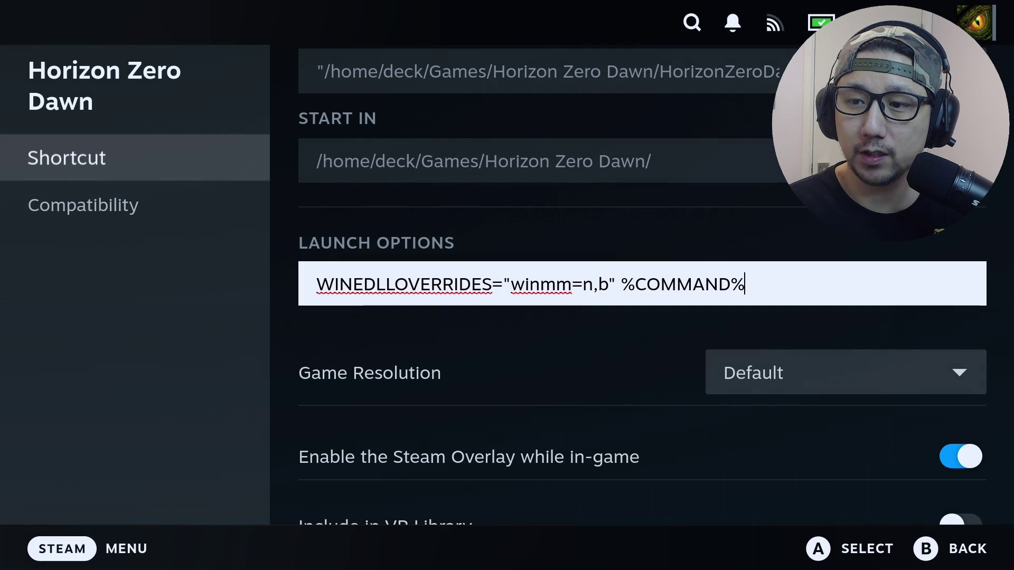
{"action": "key", "text": "Left"}
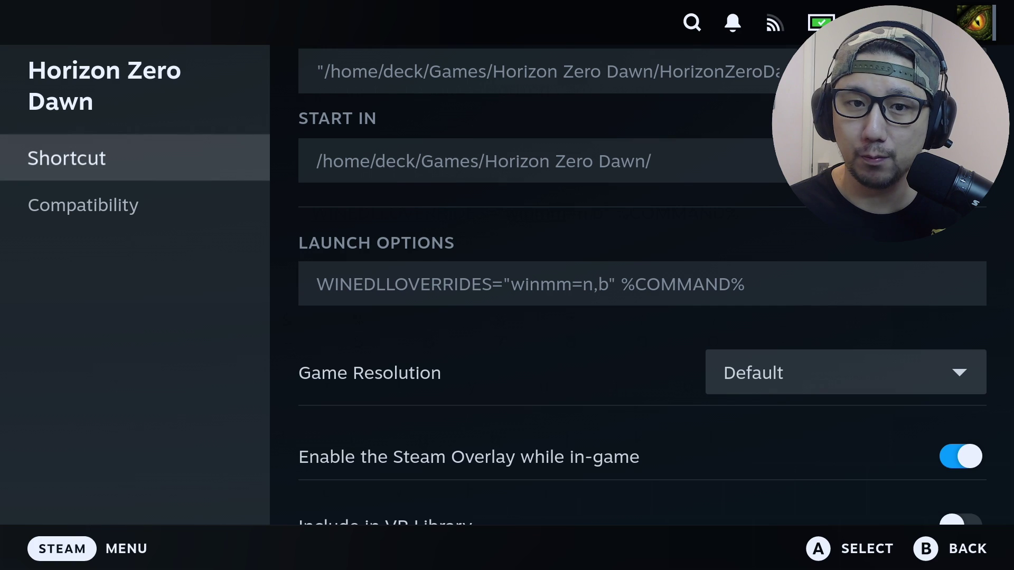
Step: Leave the shortcut properties and launch Horizon Zero Dawn
{"action": "key", "text": "Escape"}
{"action": "key", "text": "Left"}
{"action": "key", "text": "Left"}
{"action": "key", "text": "Return"}
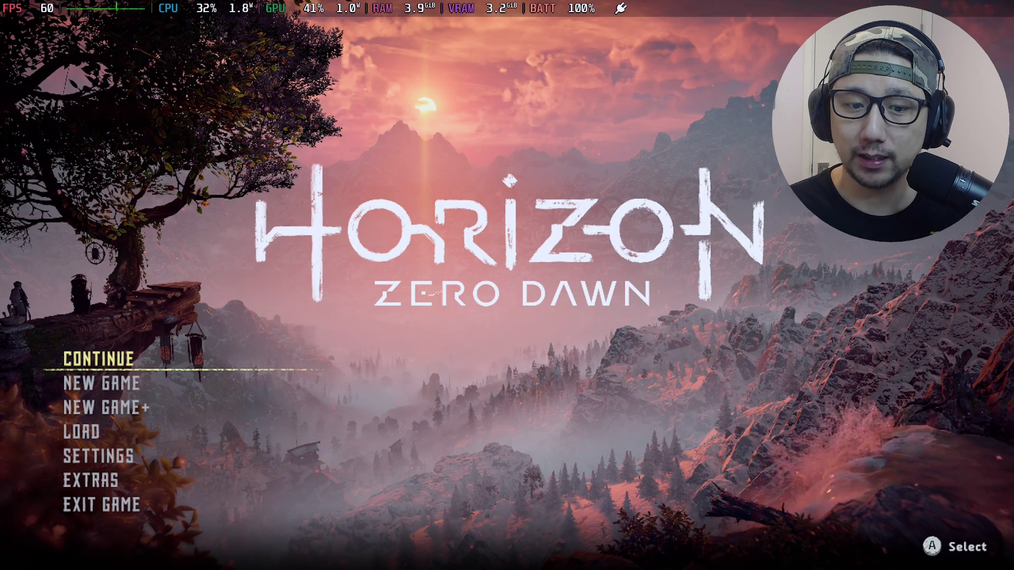
Step: Set the display's upscale method to NVIDIA DLSS in the game settings and return to the title screen
{"action": "key", "text": "Down"}
{"action": "key", "text": "Down"}
{"action": "key", "text": "Down"}
{"action": "key", "text": "Down"}
{"action": "key", "text": "Return"}
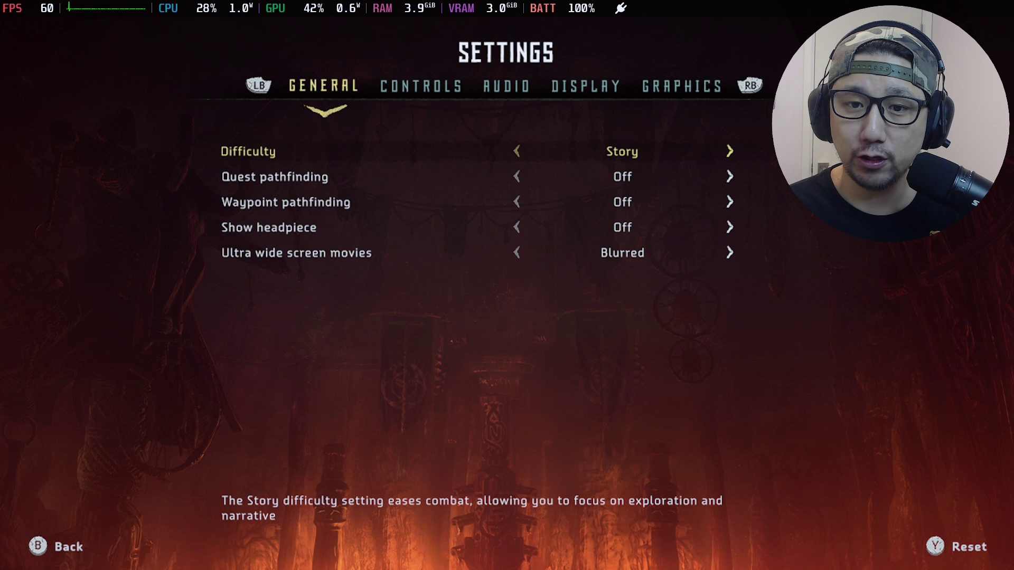
{"action": "key", "text": "e"}
{"action": "key", "text": "e"}
{"action": "key", "text": "e"}
{"action": "key", "text": "Down"}
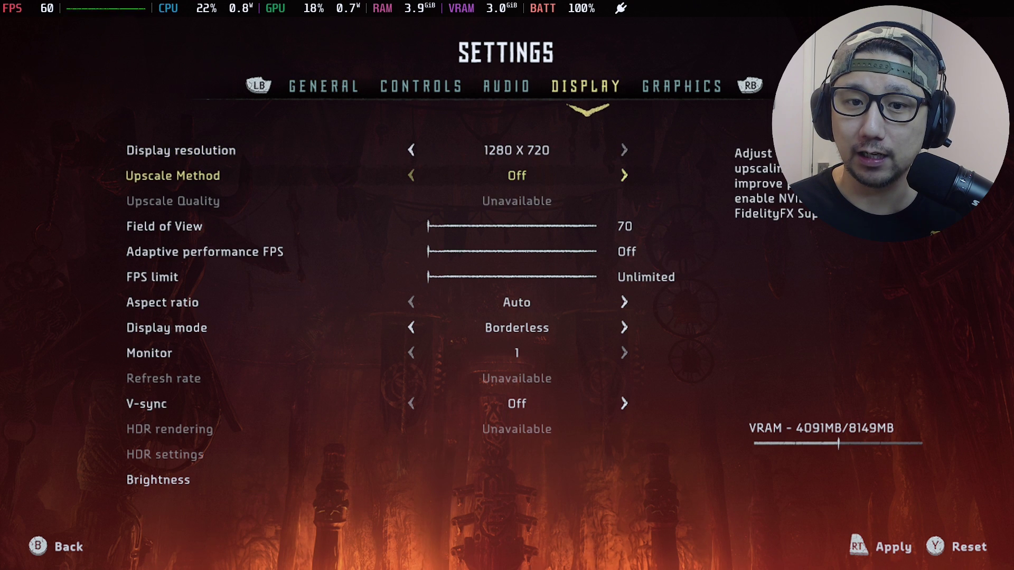
{"action": "key", "text": "Right"}
{"action": "key", "text": "Right"}
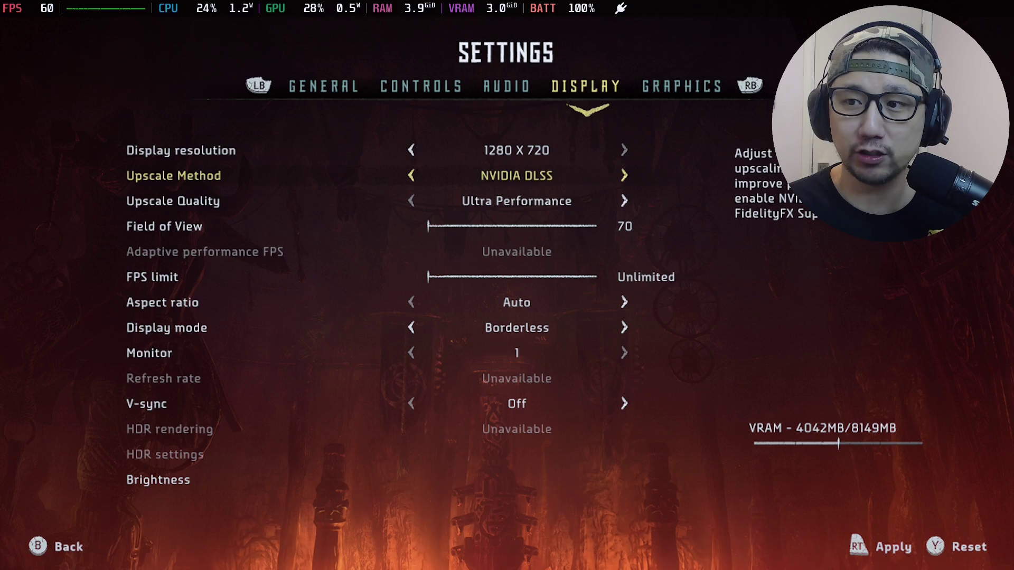
{"action": "key", "text": "Right"}
{"action": "key", "text": "Escape"}
Step: Load the New Game+ manual save dated 2021/04/15 16:07
{"action": "key", "text": "Up"}
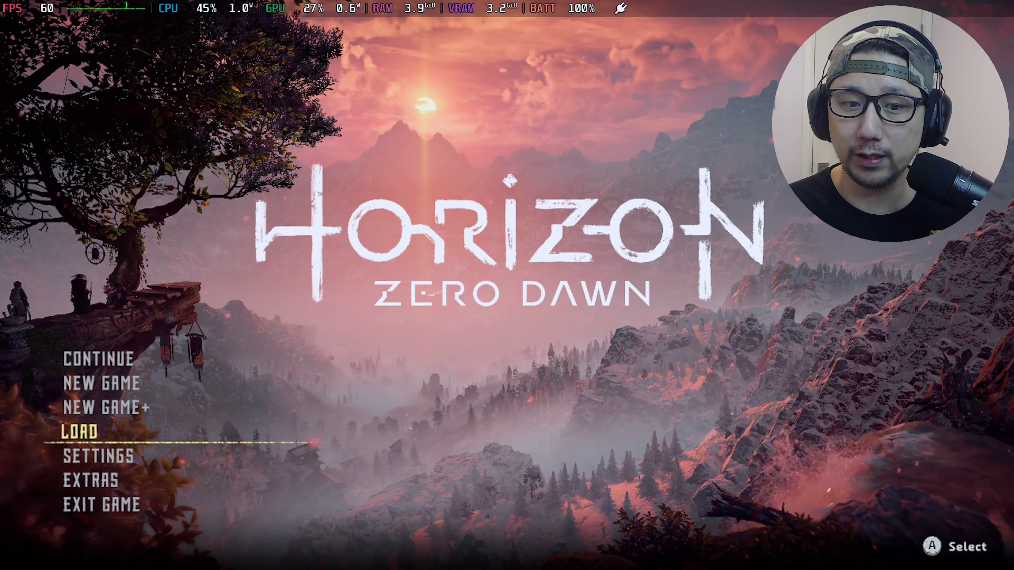
{"action": "key", "text": "Up"}
{"action": "key", "text": "Down"}
{"action": "key", "text": "Return"}
{"action": "key", "text": "Down"}
{"action": "key", "text": "Down"}
{"action": "key", "text": "Down"}
{"action": "key", "text": "Down"}
{"action": "key", "text": "Down"}
{"action": "key", "text": "Down"}
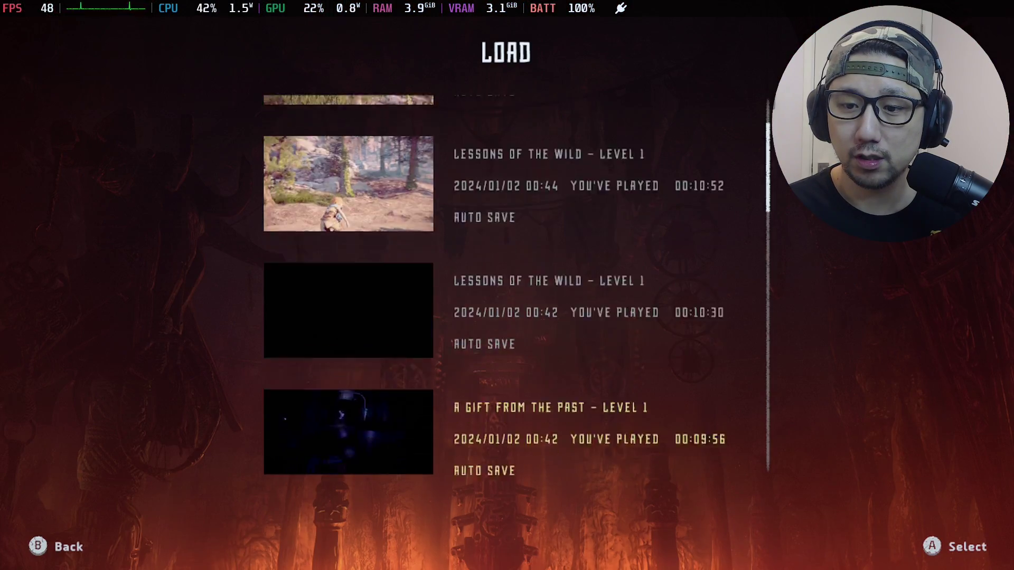
{"action": "key", "text": "Down"}
{"action": "key", "text": "Down"}
{"action": "key", "text": "Down"}
{"action": "key", "text": "Down"}
{"action": "key", "text": "Down"}
{"action": "key", "text": "Down"}
{"action": "key", "text": "Down"}
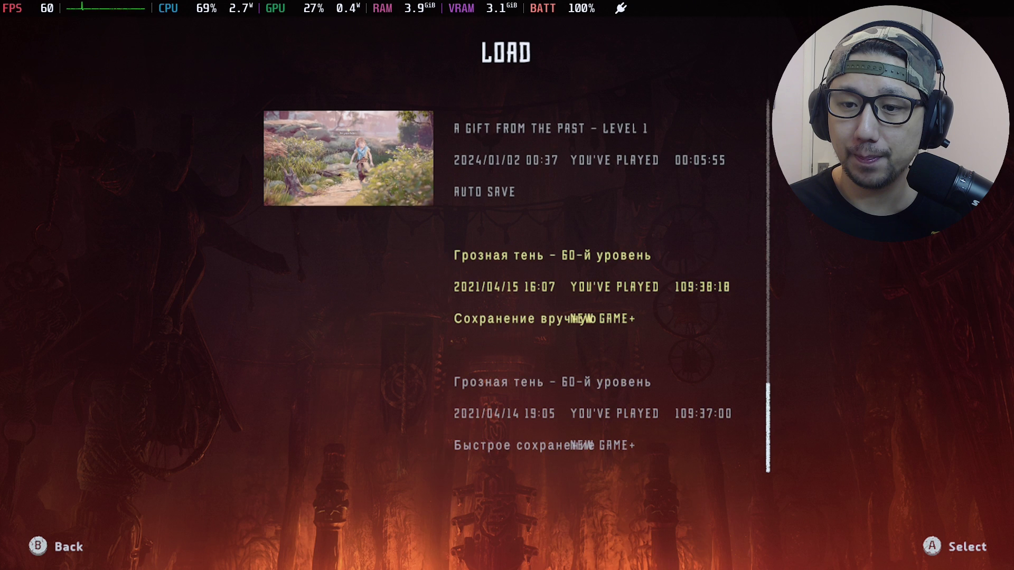
{"action": "key", "text": "Return"}
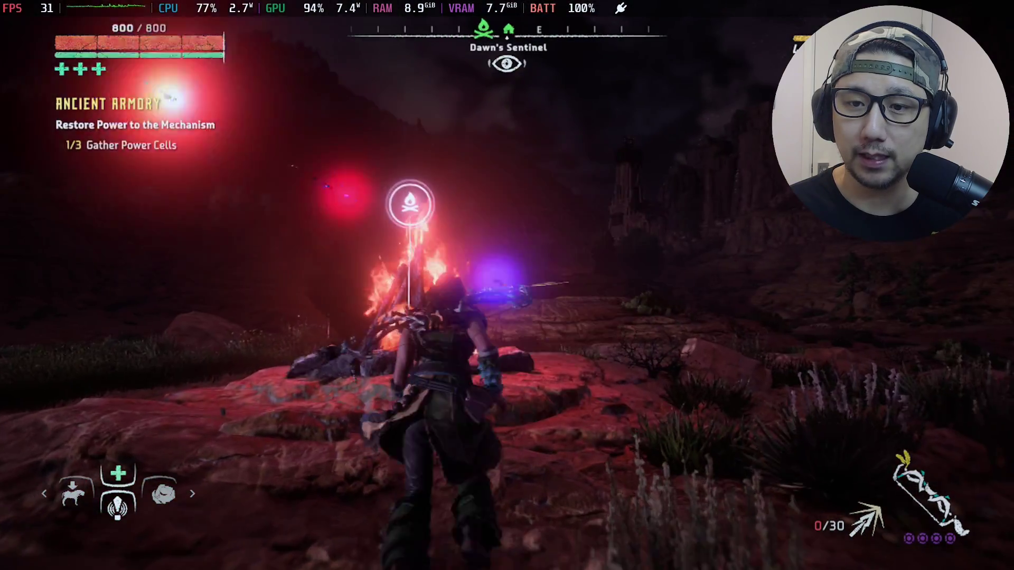
Step: Pause the game, set the display's upscale quality to Performance and apply the change
{"action": "key", "text": "Escape"}
{"action": "key", "text": "Down"}
{"action": "key", "text": "Down"}
{"action": "key", "text": "Down"}
{"action": "key", "text": "Down"}
{"action": "key", "text": "Down"}
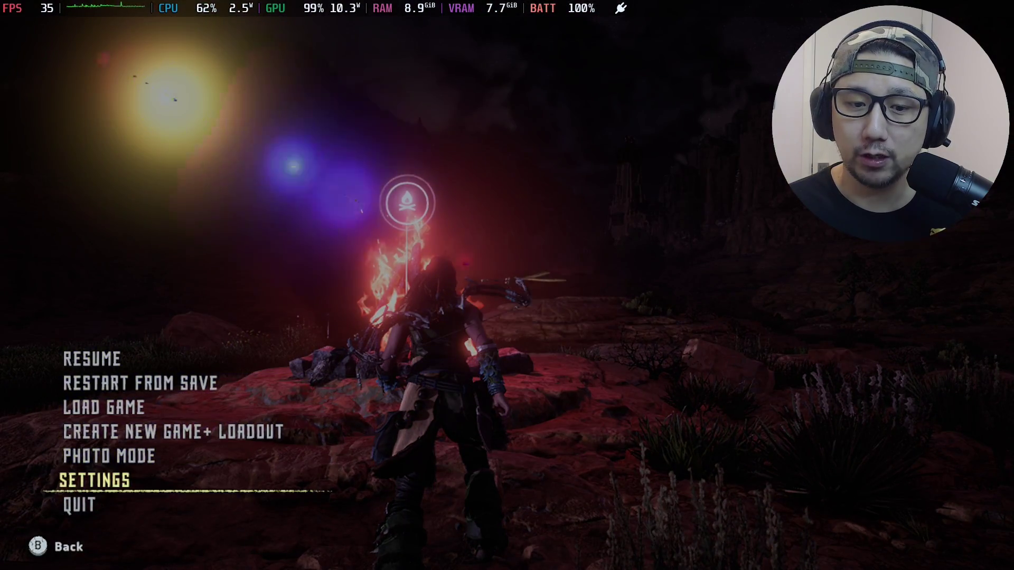
{"action": "key", "text": "Return"}
{"action": "key", "text": "e"}
{"action": "key", "text": "e"}
{"action": "key", "text": "e"}
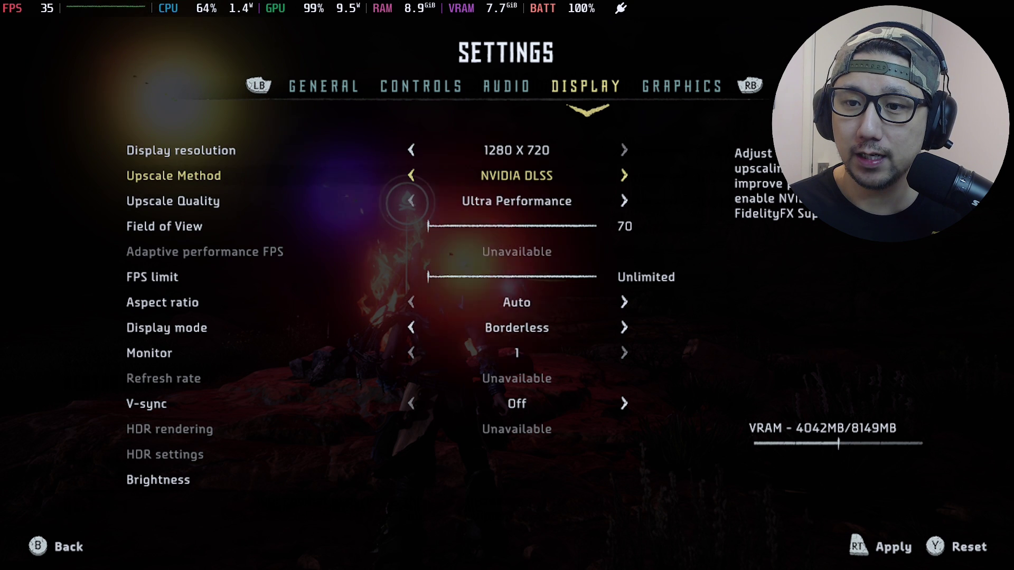
{"action": "key", "text": "Down"}
{"action": "left_click", "coordinate": [411, 201]}
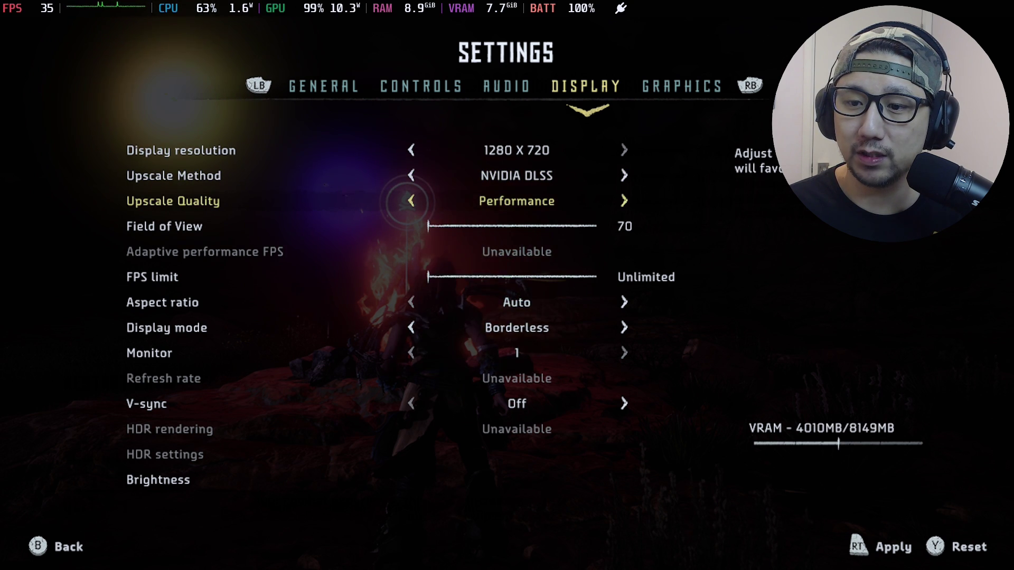
{"action": "key", "text": "Return"}
{"action": "key", "text": "Return"}
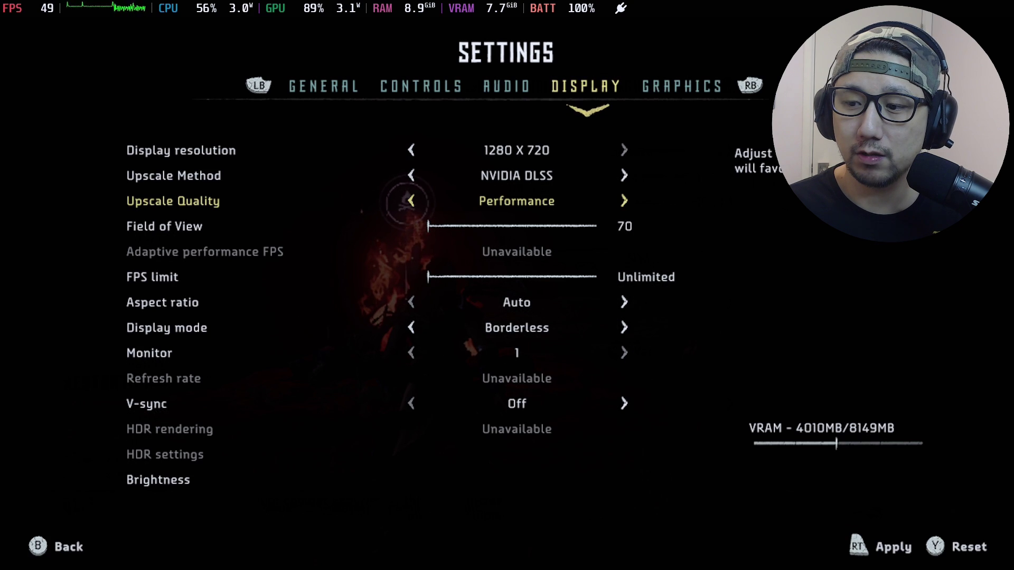
Step: Check the graphics quality settings, leave the settings and resume the game
{"action": "key", "text": "e"}
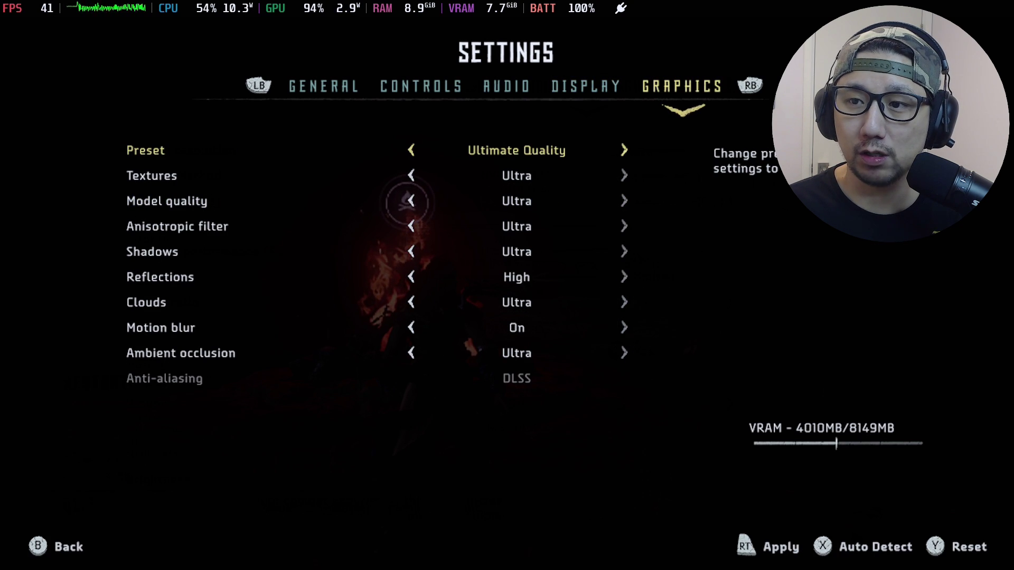
{"action": "key", "text": "Escape"}
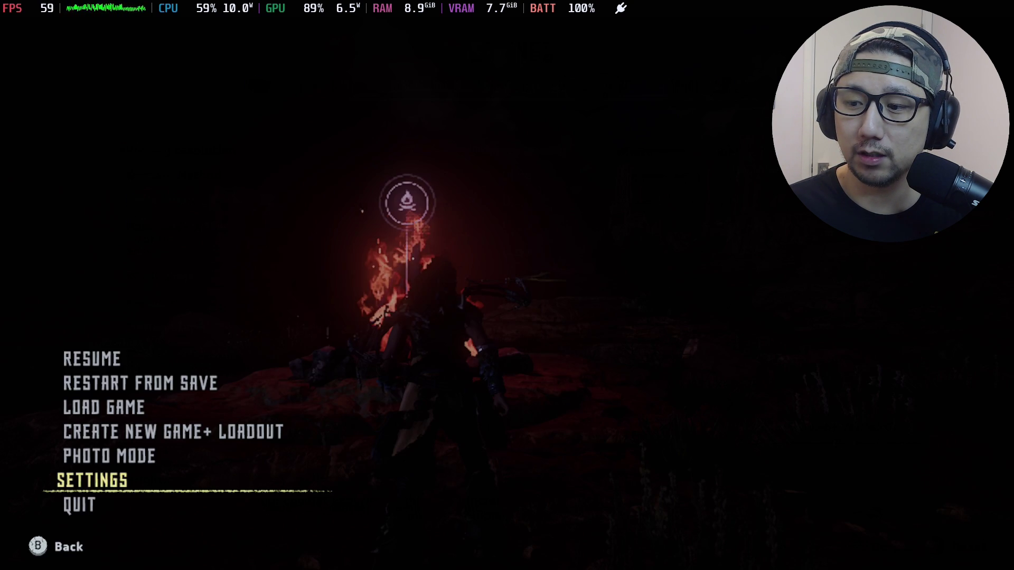
{"action": "key", "text": "Escape"}
Step: Move the character around the campfire area to check performance with FSR 3.0 on
{"action": "key", "text": "d"}
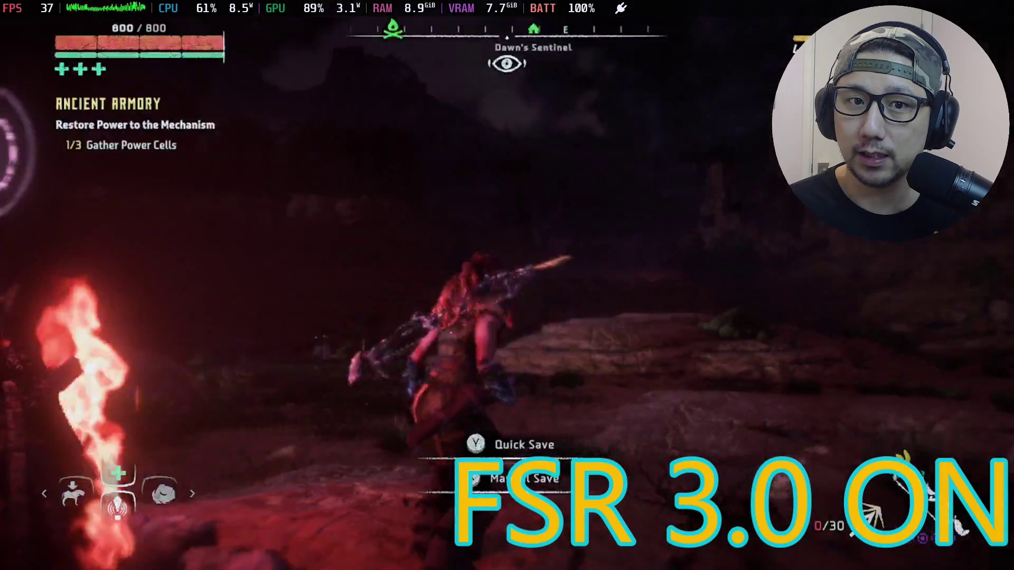
{"action": "key", "text": "a"}
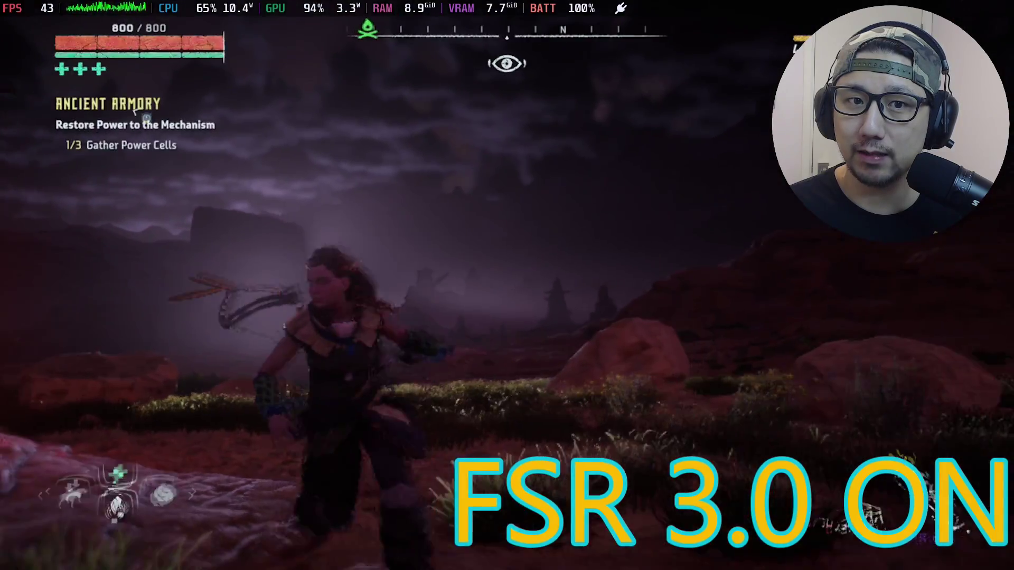
{"action": "key", "text": "a"}
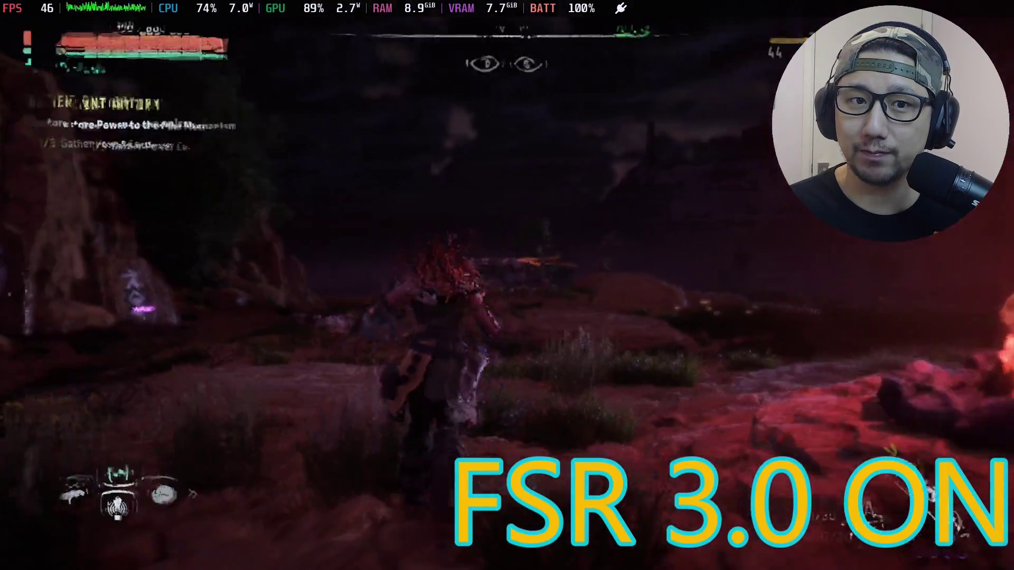
{"action": "key", "text": "w"}
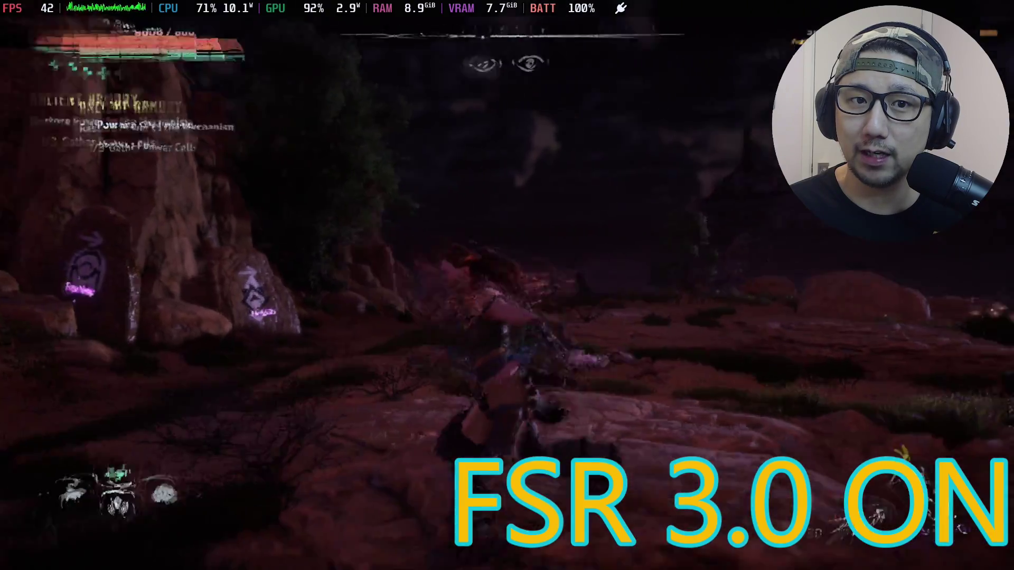